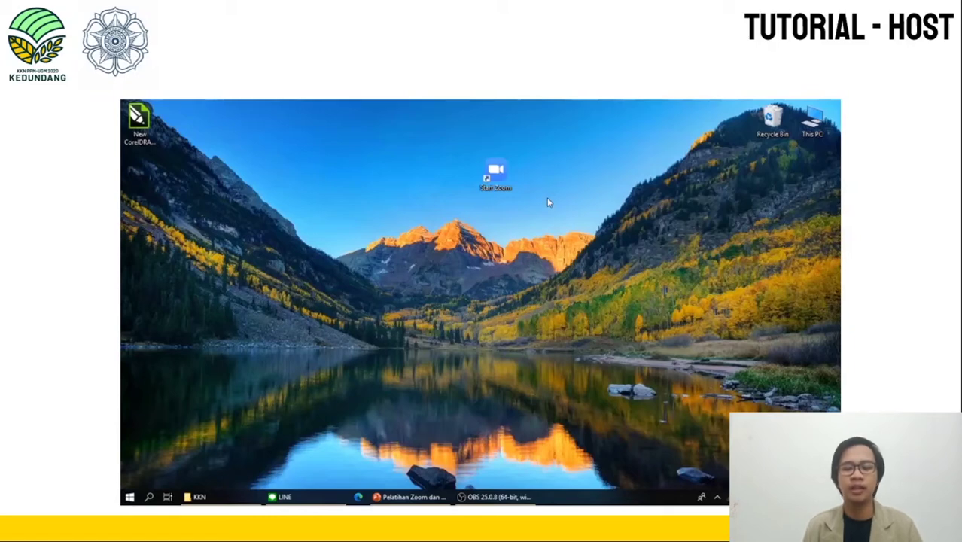
# Launch Zoom and begin signing in with Google, reaching Google's 'Choose an account' prompt
pyautogui.click(558, 219)
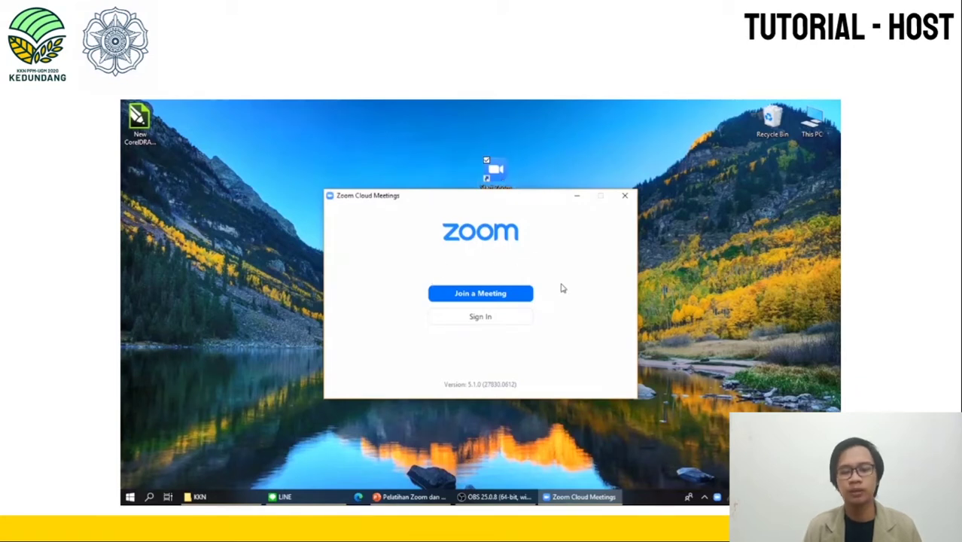
pyautogui.click(482, 317)
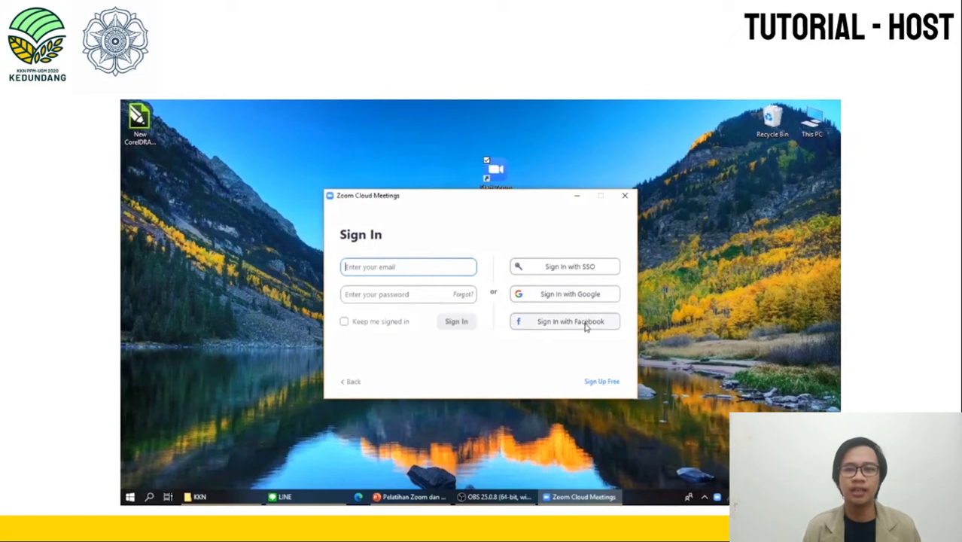
pyautogui.click(572, 296)
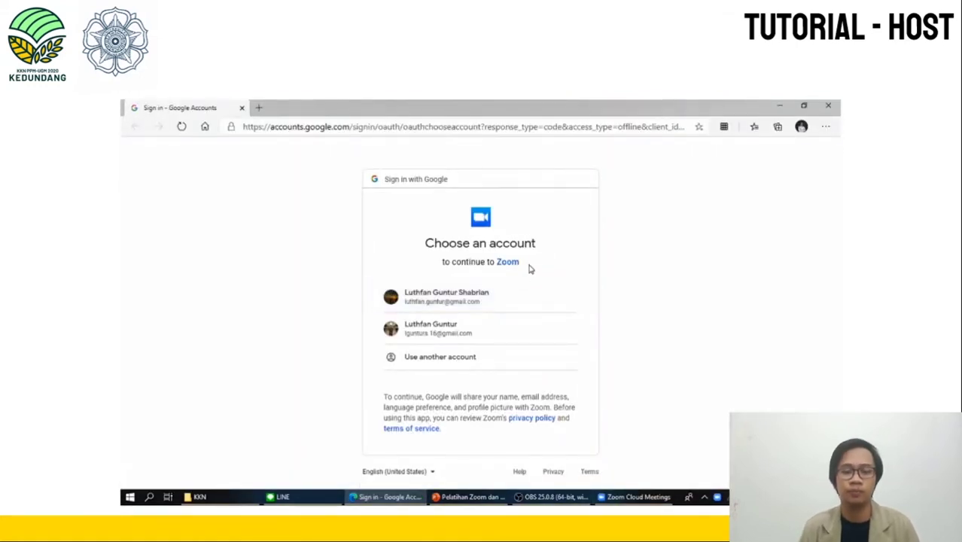
# Continue with the first Google account and submit the birth month, day and year
pyautogui.click(501, 300)
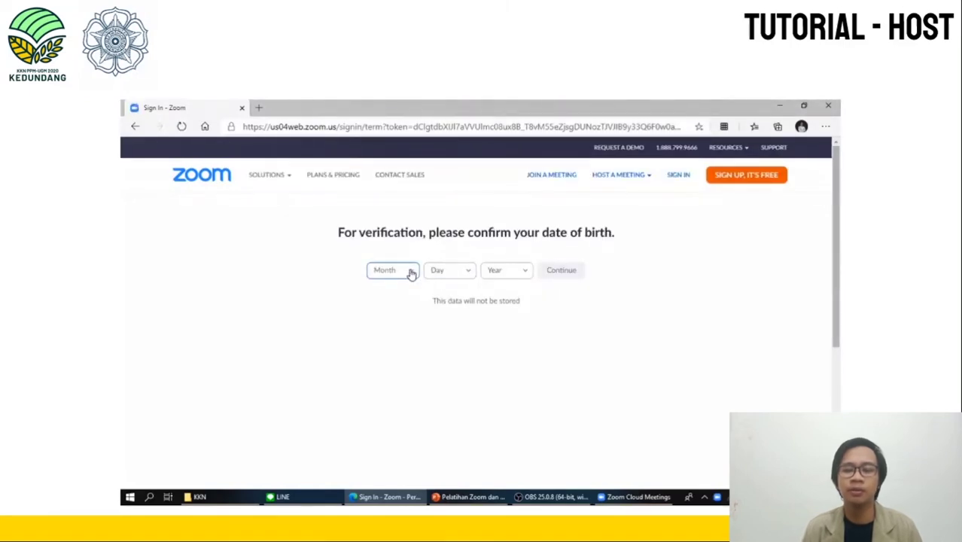
pyautogui.click(412, 274)
pyautogui.scroll(-2, 395, 380)
pyautogui.click(391, 418)
pyautogui.click(460, 273)
pyautogui.scroll(-2, 448, 350)
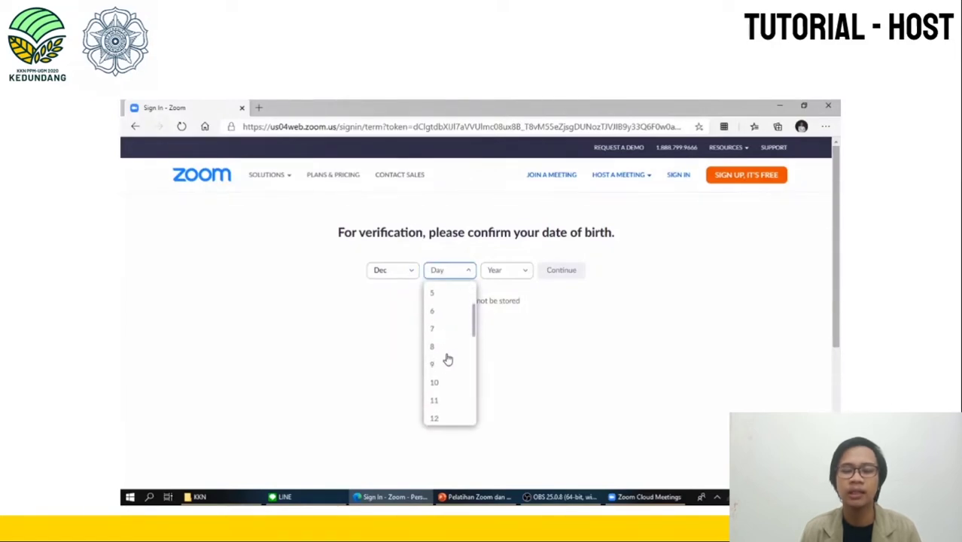
pyautogui.scroll(-3, 447, 359)
pyautogui.click(437, 382)
pyautogui.click(516, 275)
pyautogui.scroll(-6, 522, 332)
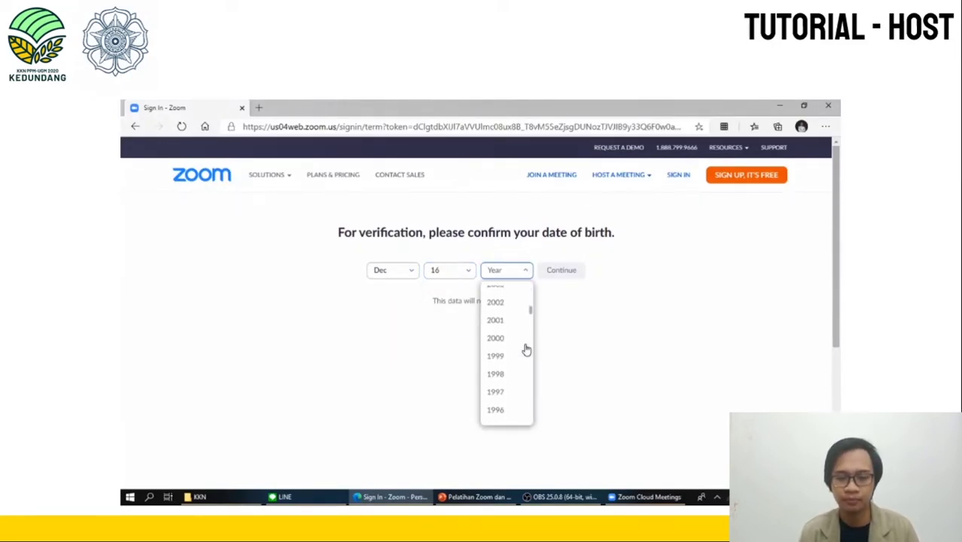
pyautogui.click(496, 378)
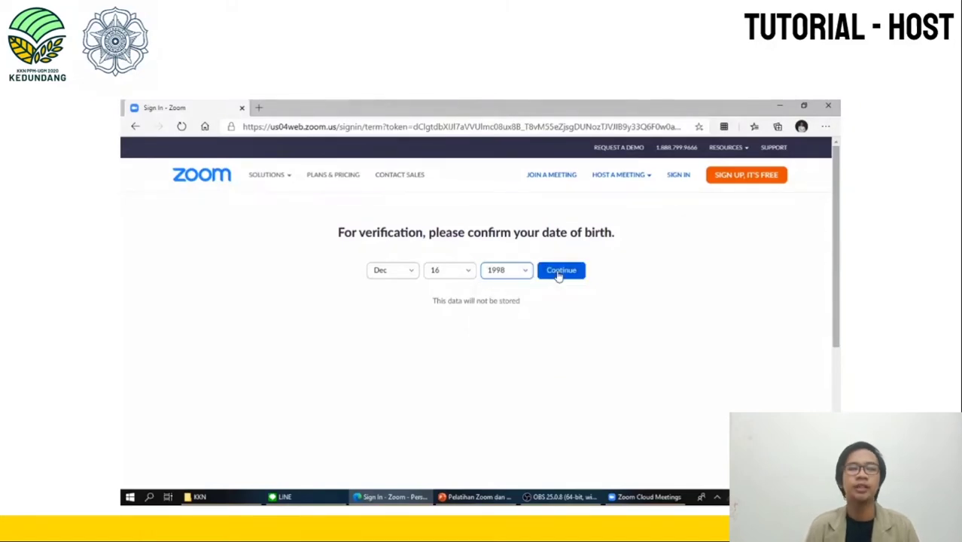
pyautogui.click(568, 275)
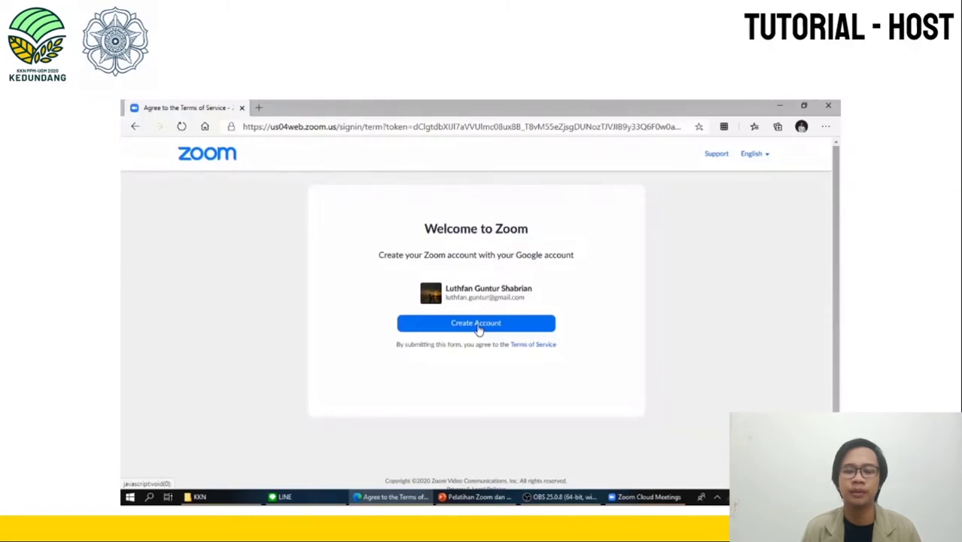
# Create the Zoom account from the Google account and let the browser open the Zoom desktop app
pyautogui.click(477, 326)
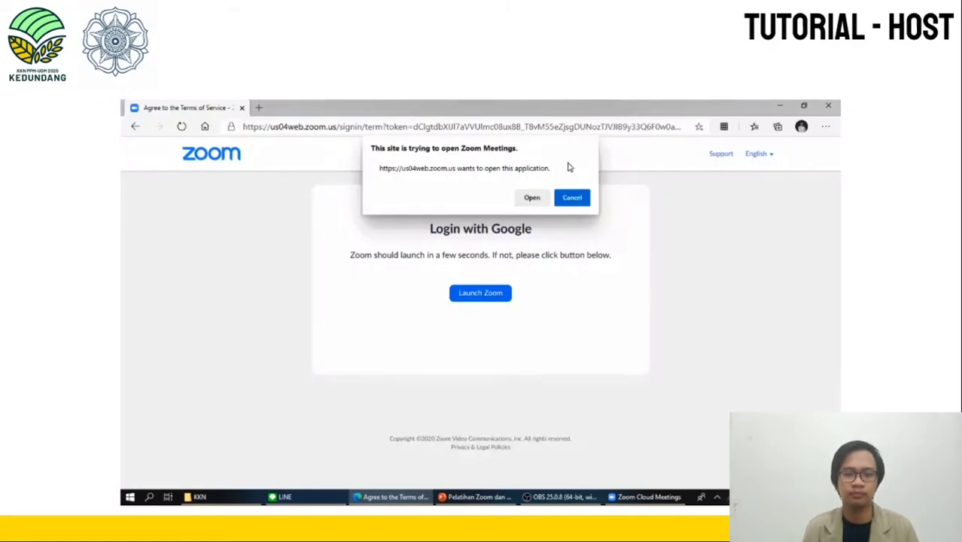
pyautogui.click(532, 197)
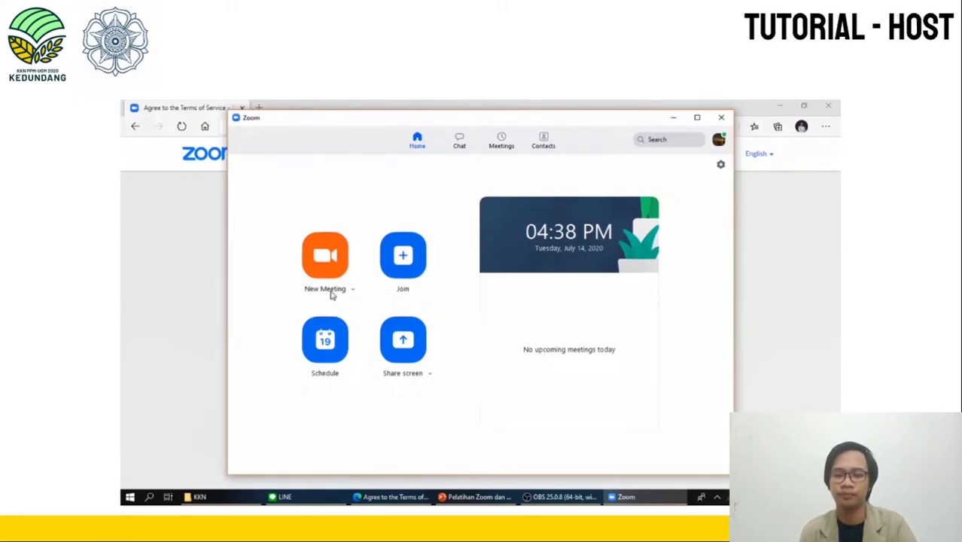
# Start a maximized instant meeting, copy its full invitation, and bring up LINE
pyautogui.click(325, 256)
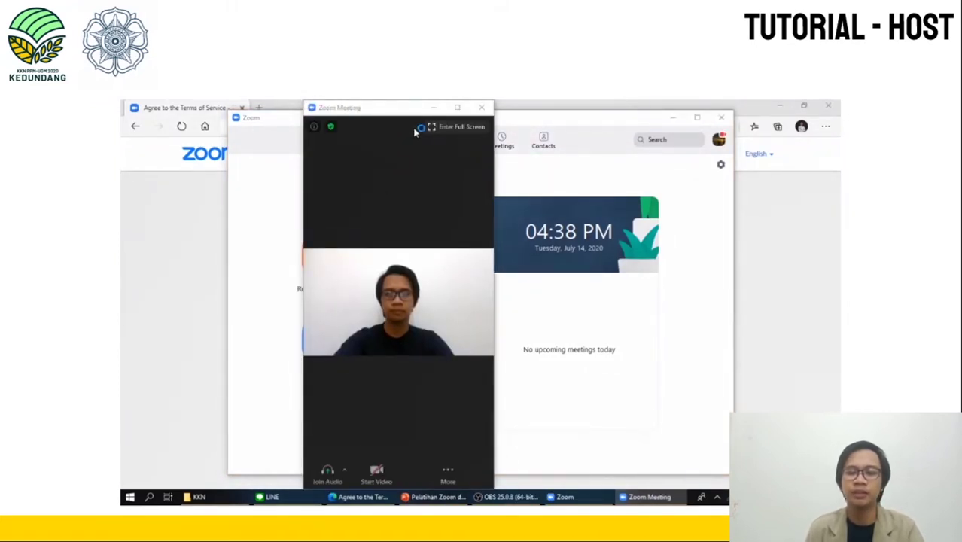
pyautogui.click(456, 108)
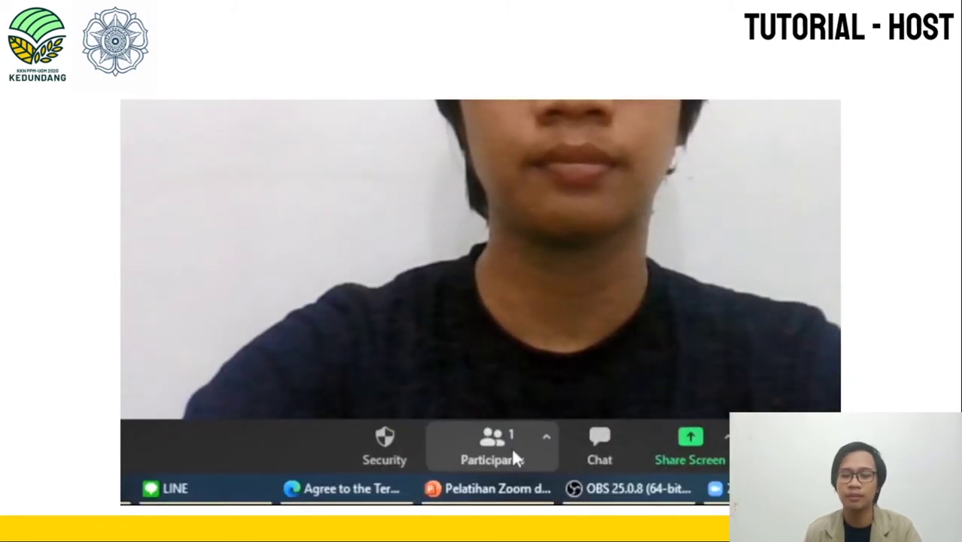
pyautogui.click(545, 440)
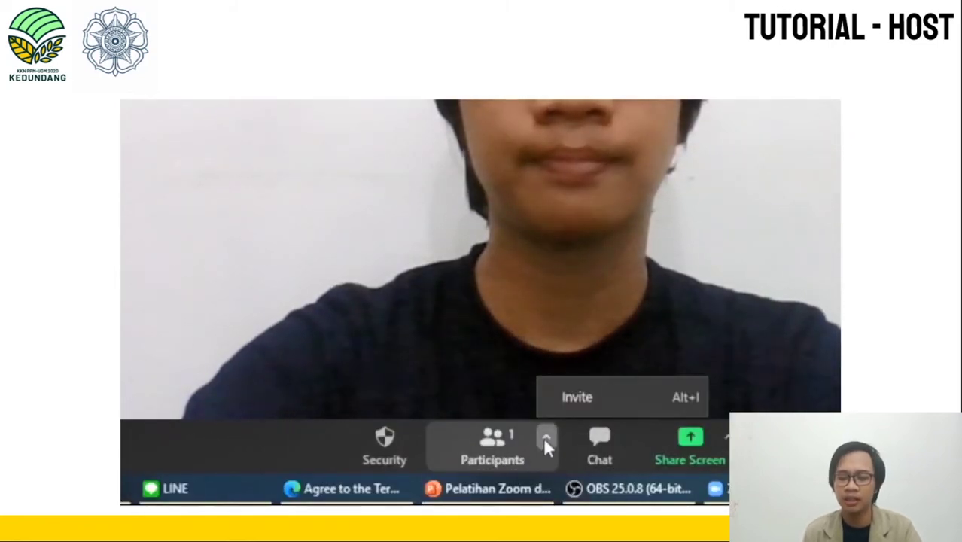
pyautogui.click(586, 402)
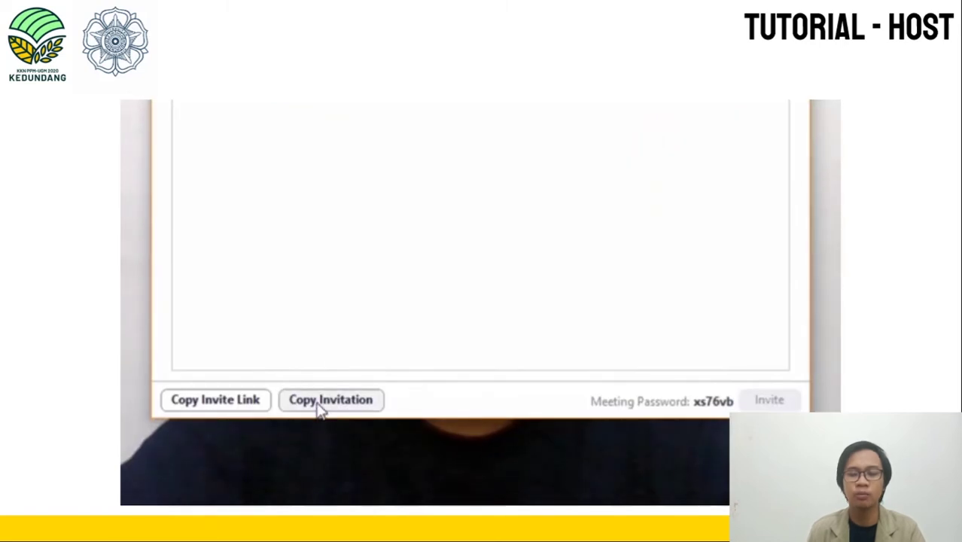
pyautogui.click(318, 406)
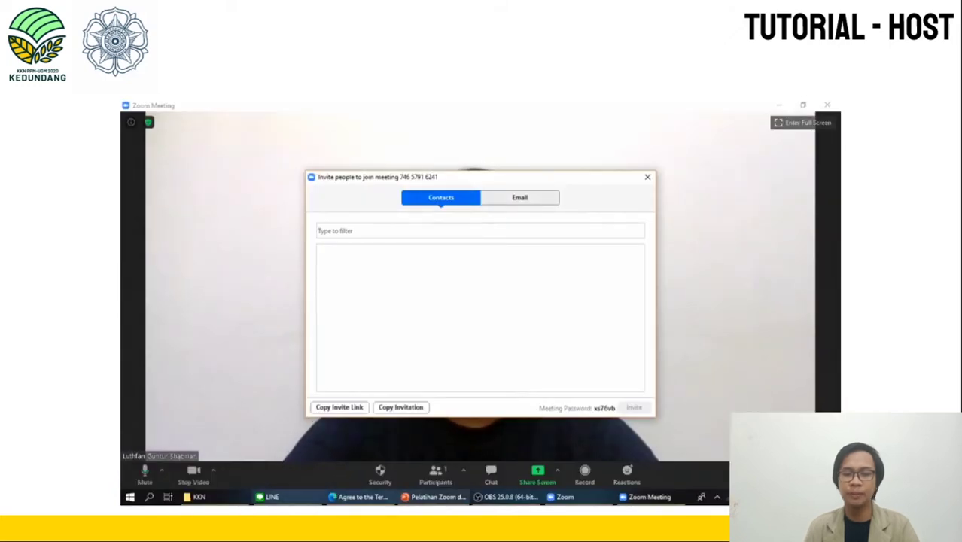
pyautogui.click(268, 497)
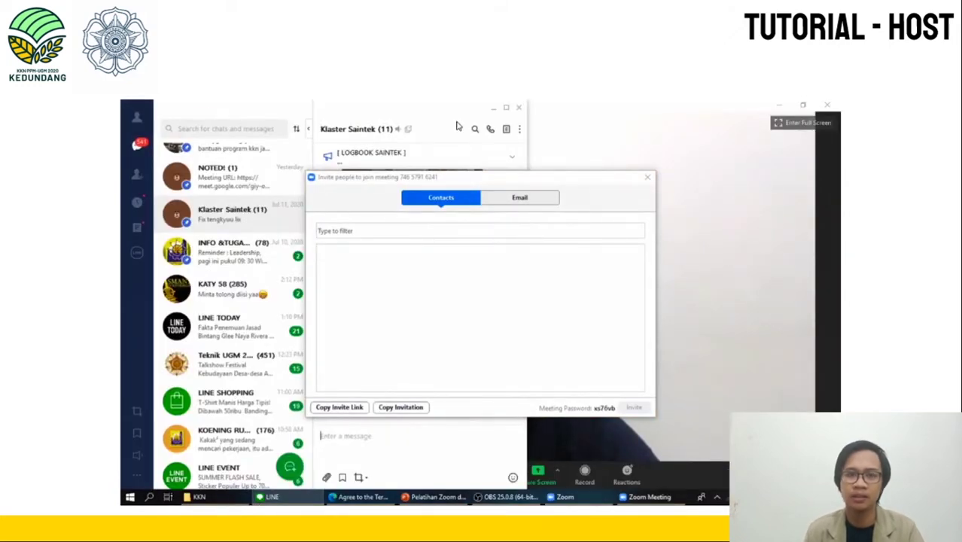
# Paste the copied Zoom invitation into the Klaster Saintek chat's message box and send it
pyautogui.moveTo(489, 176); pyautogui.dragTo(697, 166)
pyautogui.click(386, 436)
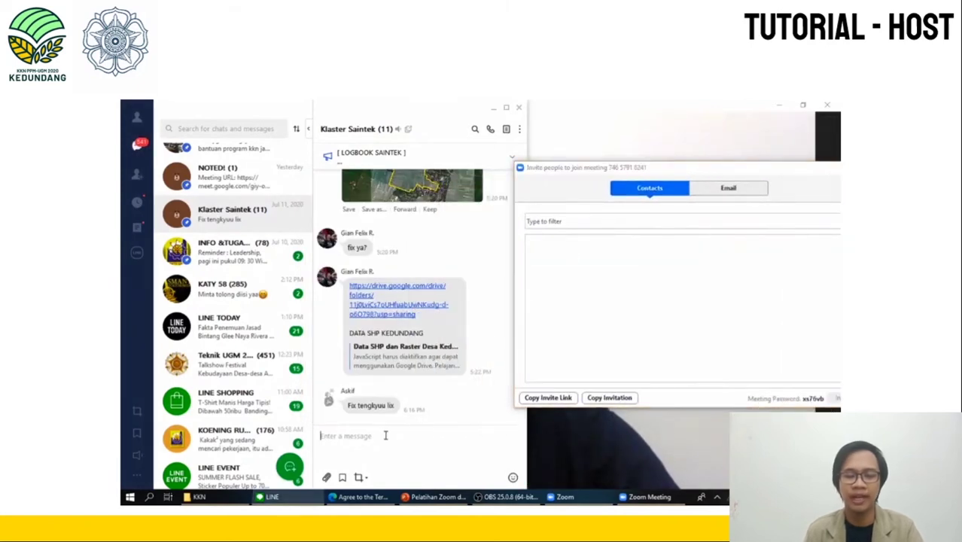
pyautogui.rightClick(386, 439)
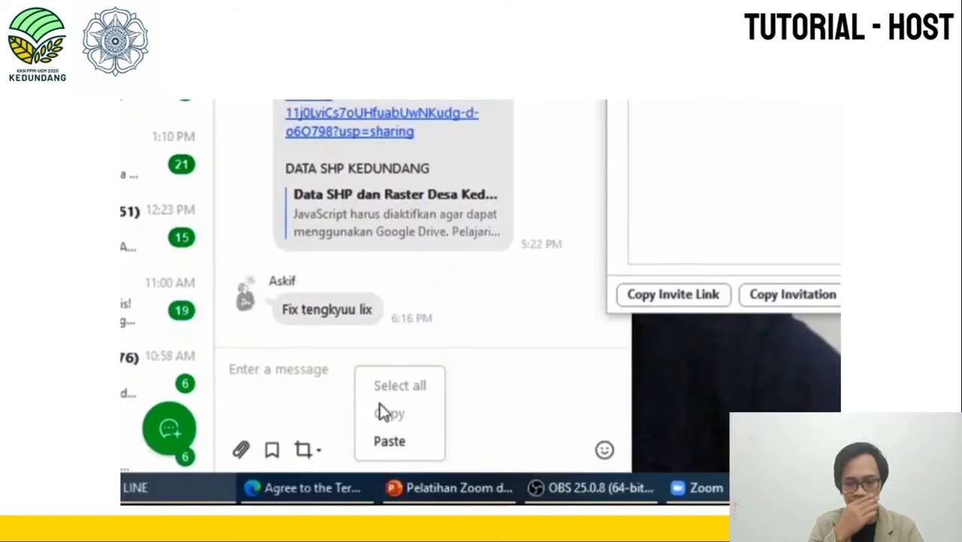
pyautogui.click(389, 441)
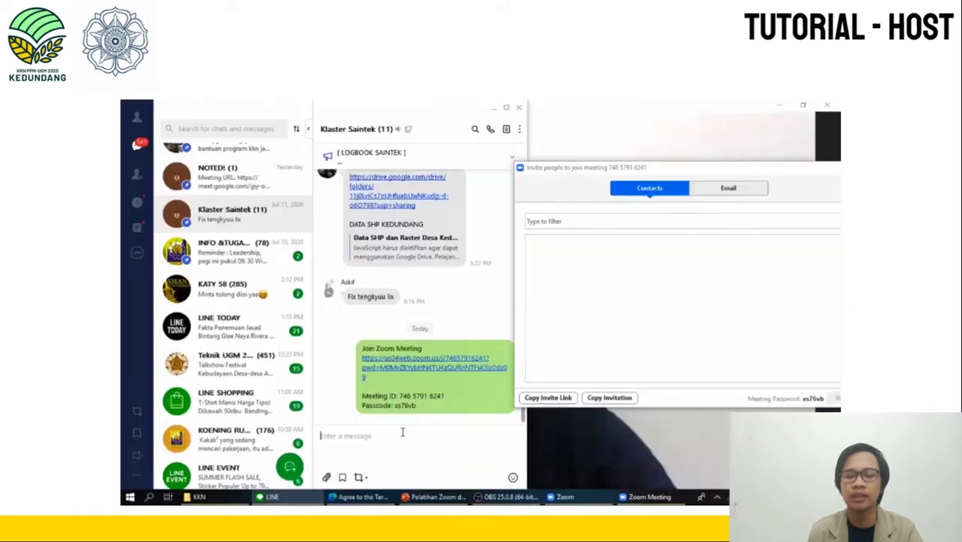
pyautogui.press('Return')
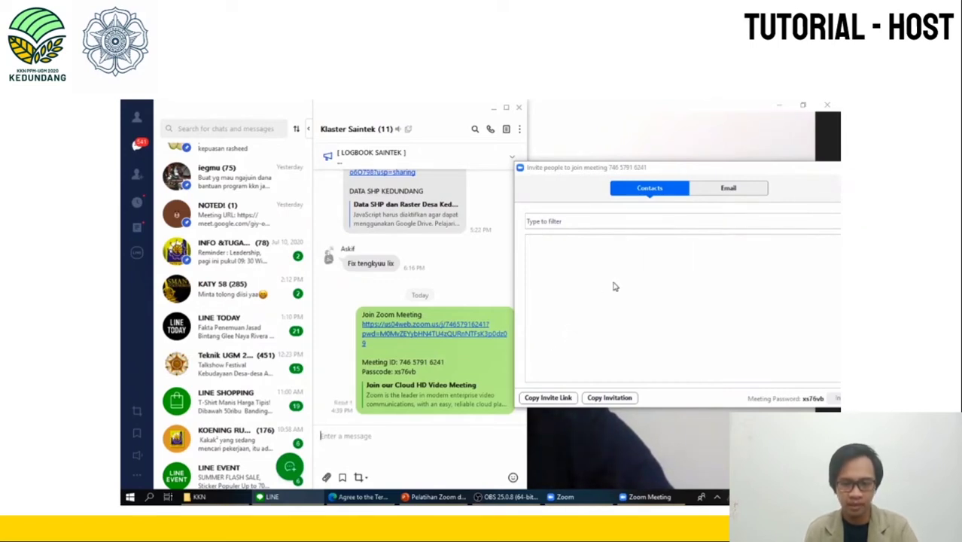
# Return to the Zoom meeting and admit the person waiting in the waiting room
pyautogui.moveTo(663, 430)
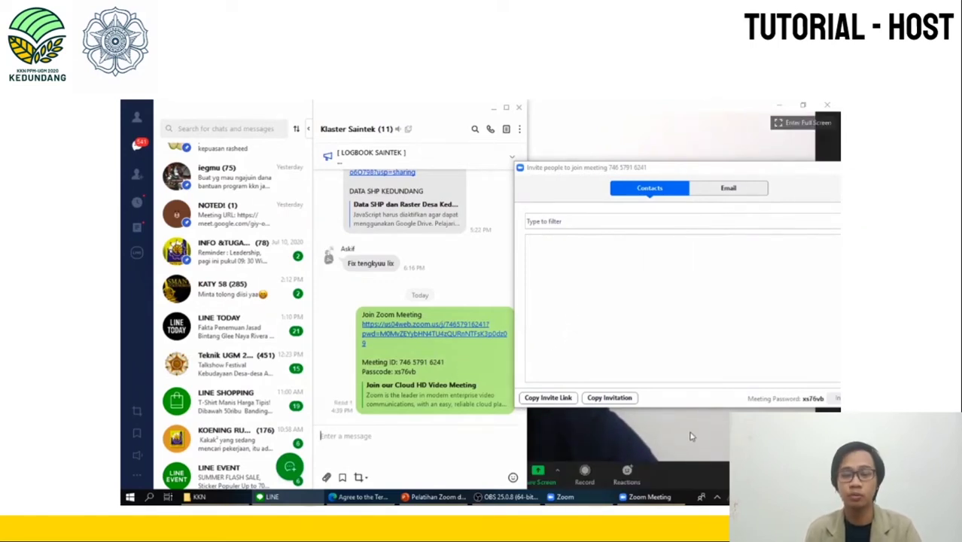
pyautogui.click(638, 498)
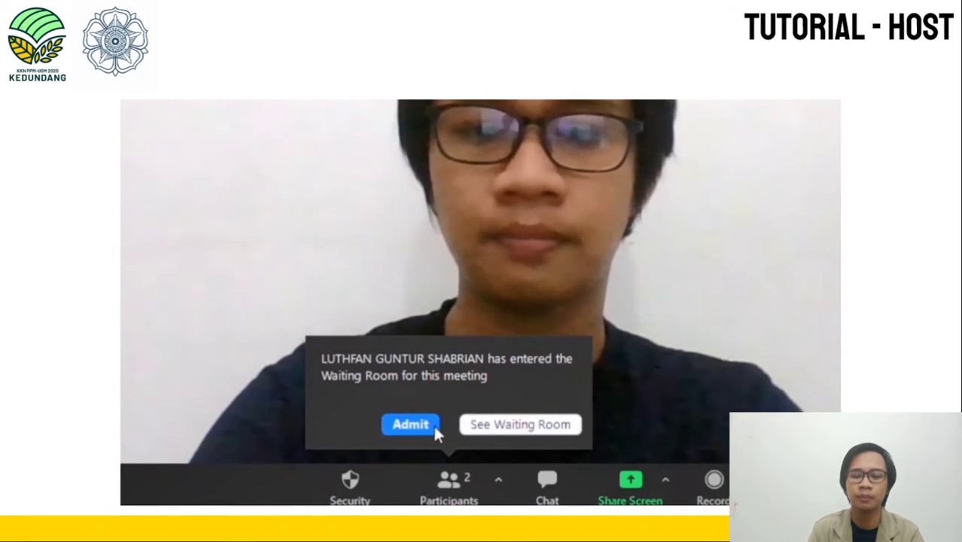
pyautogui.click(468, 425)
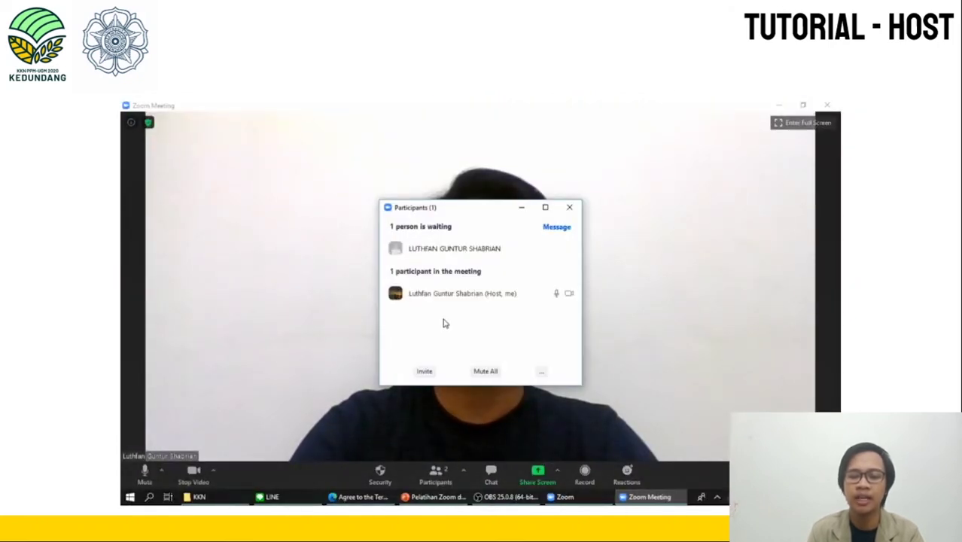
pyautogui.moveTo(454, 249)
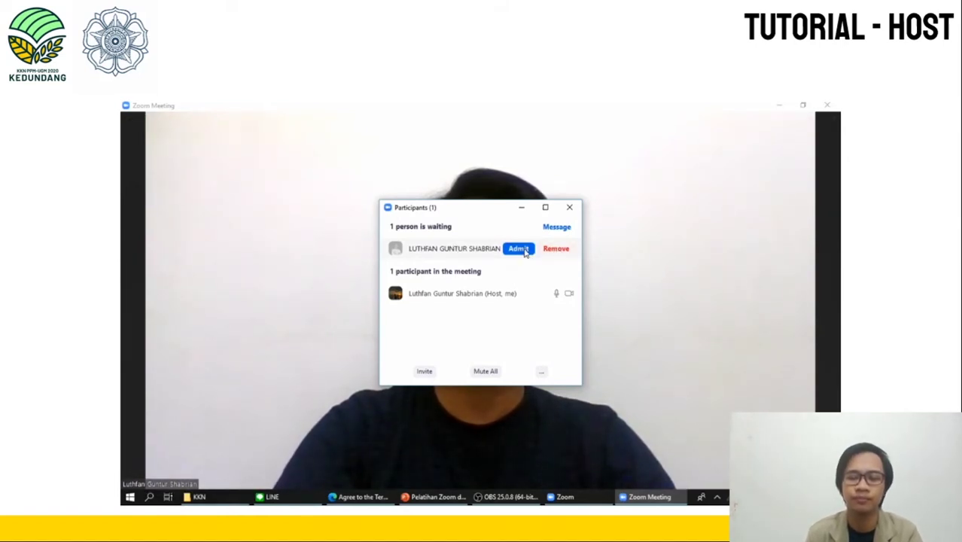
pyautogui.click(521, 250)
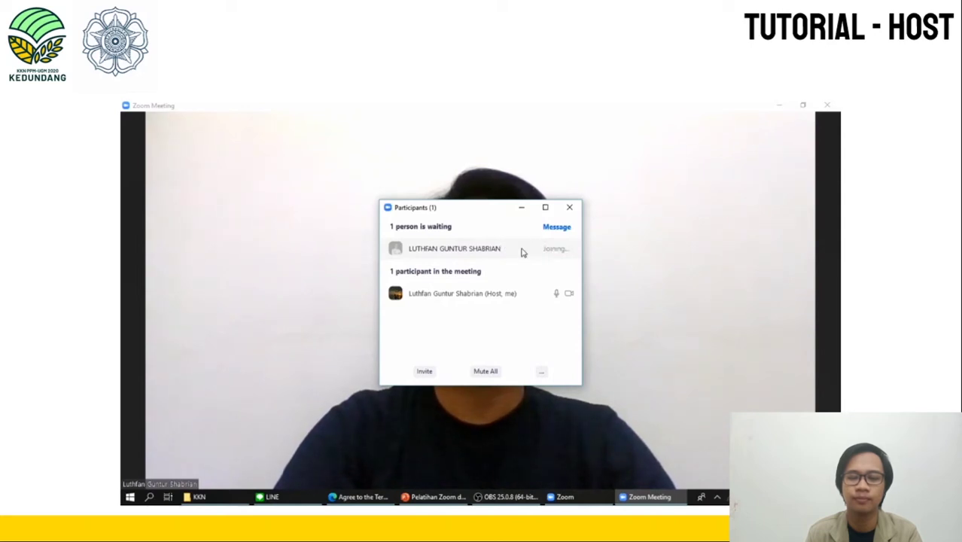
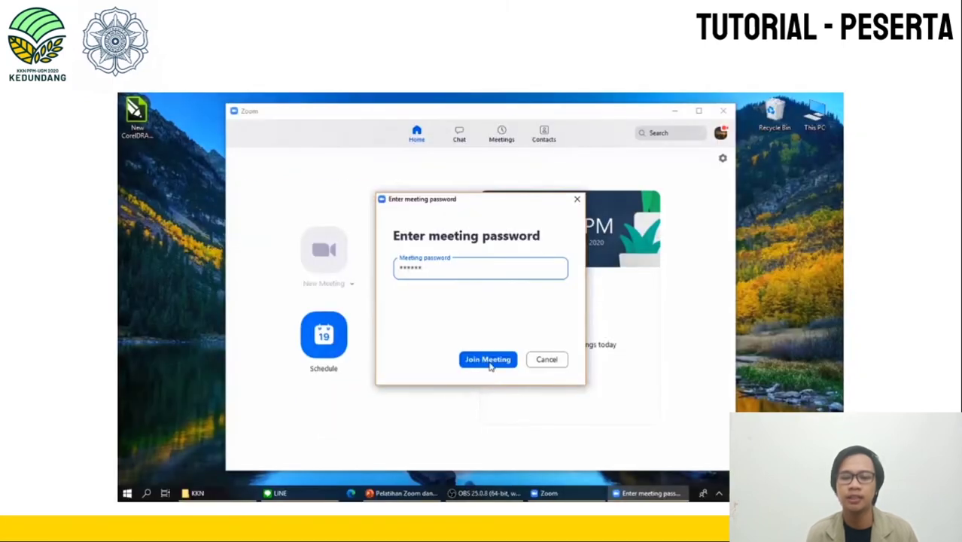
# Join with the meeting passcode and maximize the waiting room window until the host admits you
pyautogui.click(486, 359)
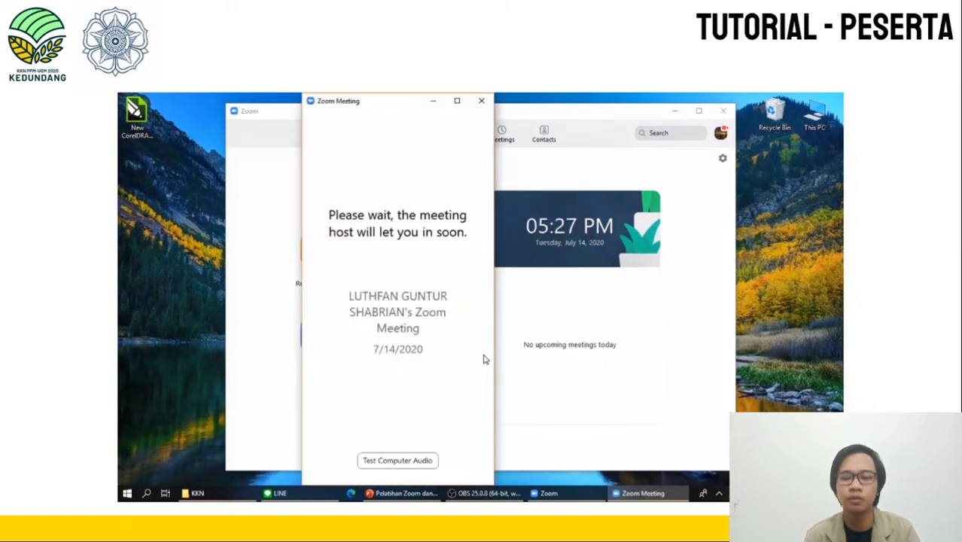
pyautogui.click(456, 100)
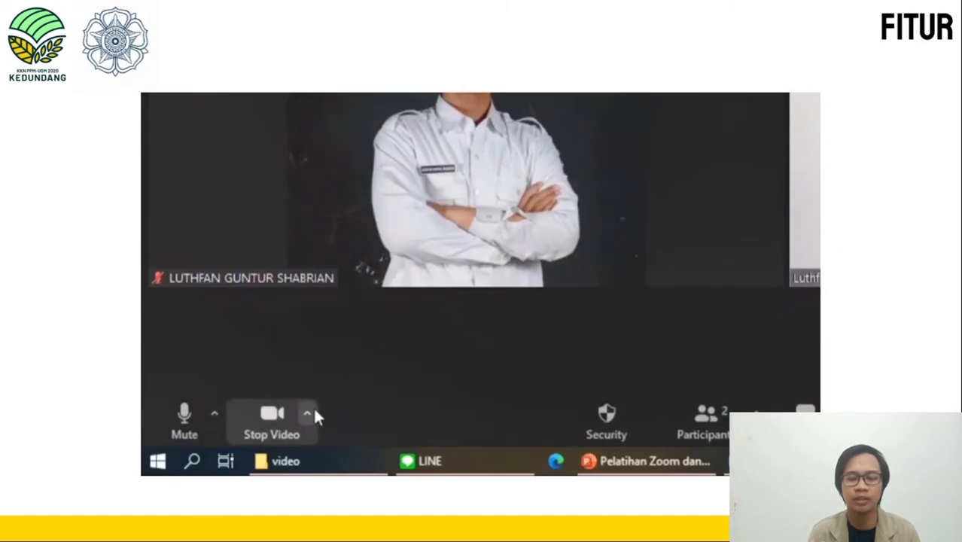
# Preview the San Francisco, Grass and Earth virtual backgrounds, then start adding a custom background image
pyautogui.click(312, 411)
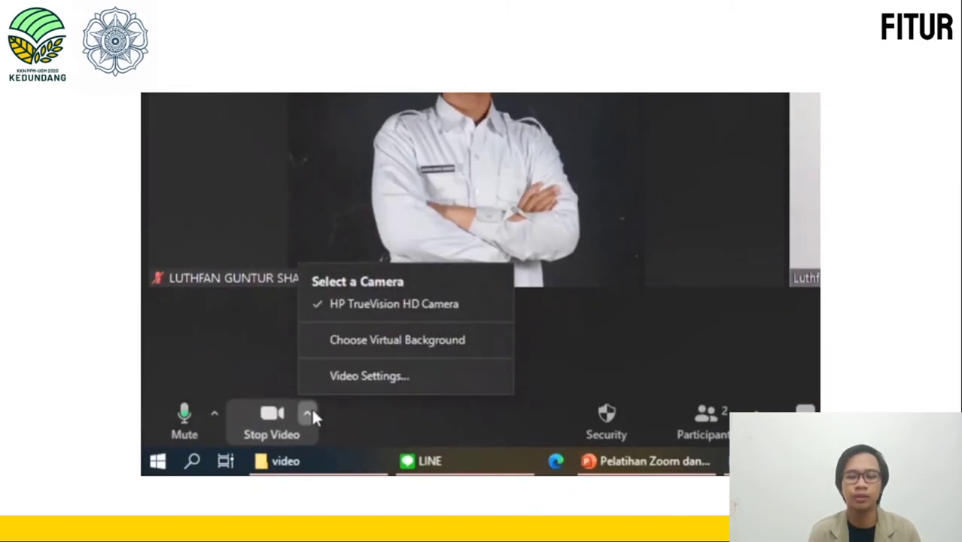
pyautogui.click(359, 344)
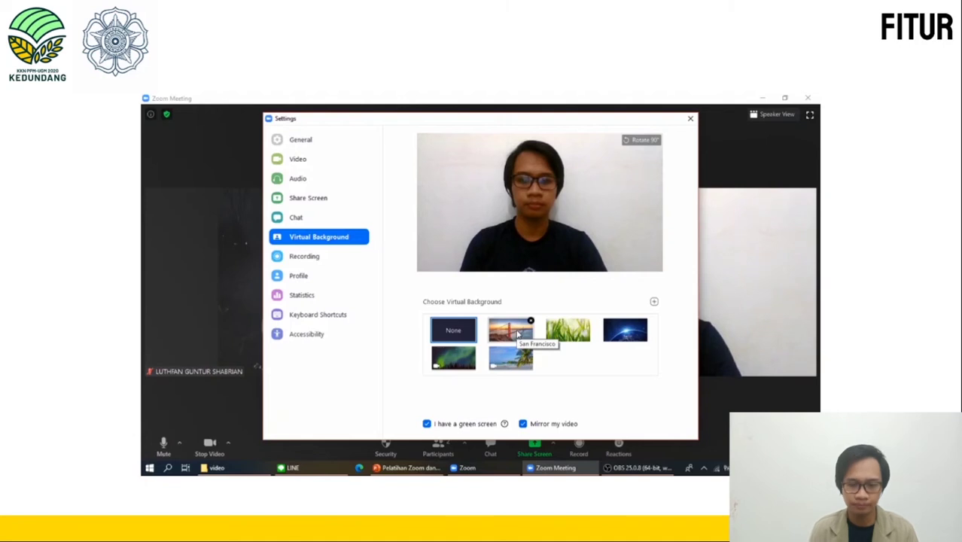
pyautogui.click(517, 335)
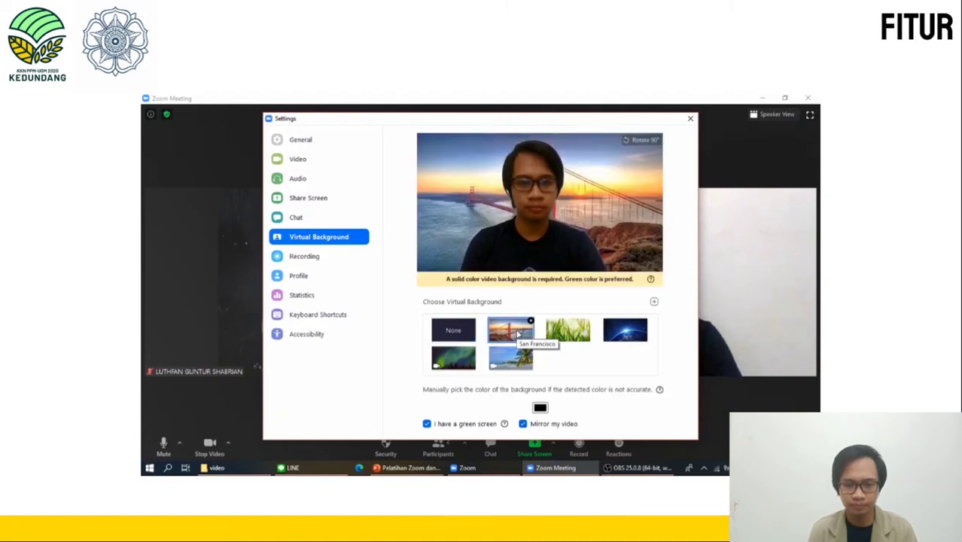
pyautogui.click(559, 336)
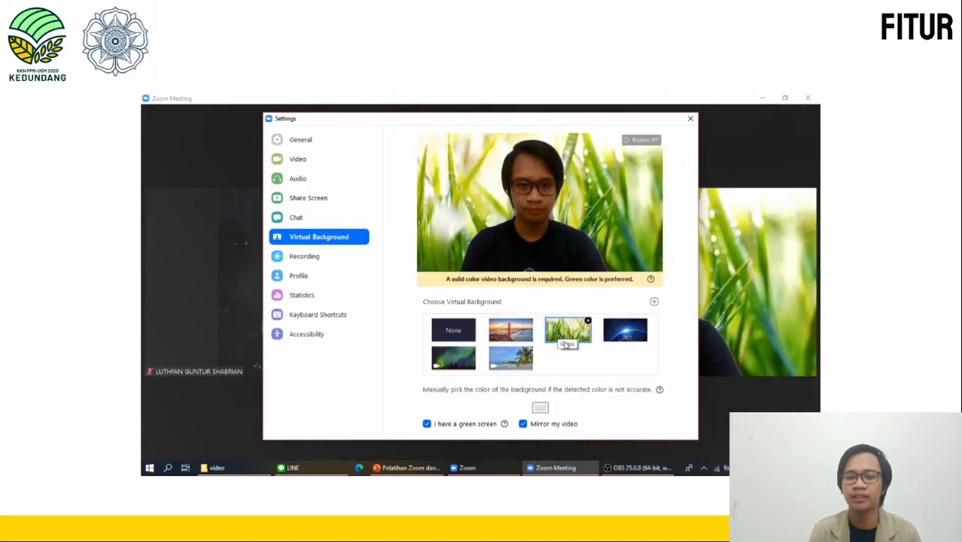
pyautogui.click(626, 331)
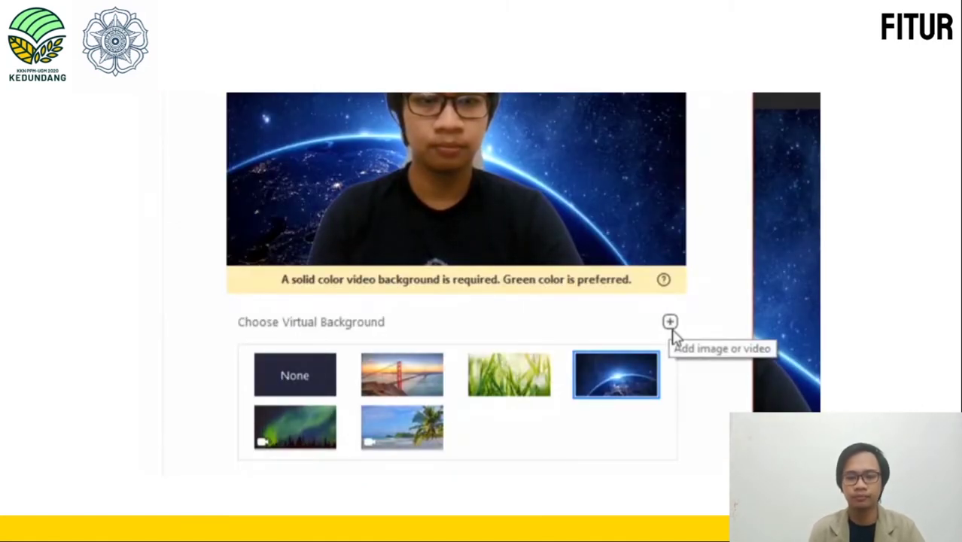
pyautogui.click(670, 322)
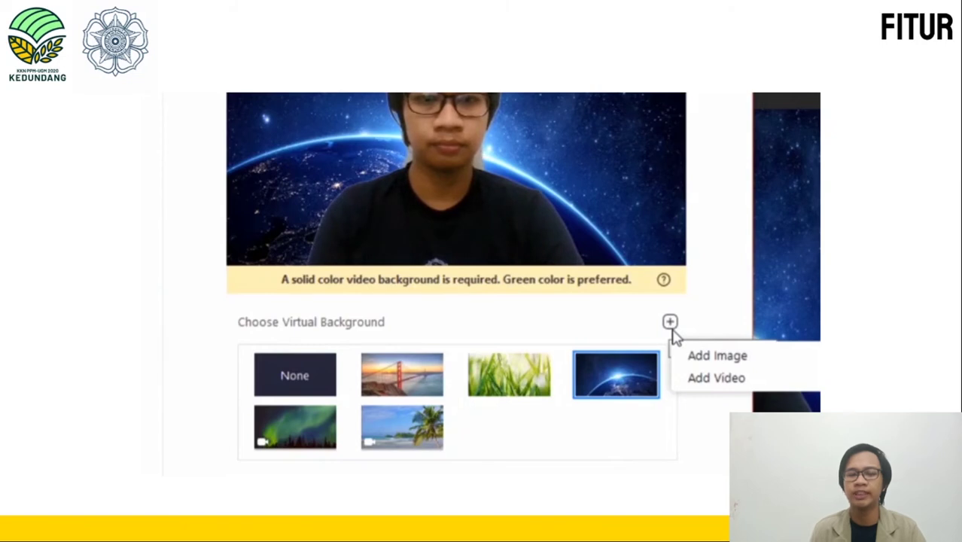
pyautogui.click(781, 355)
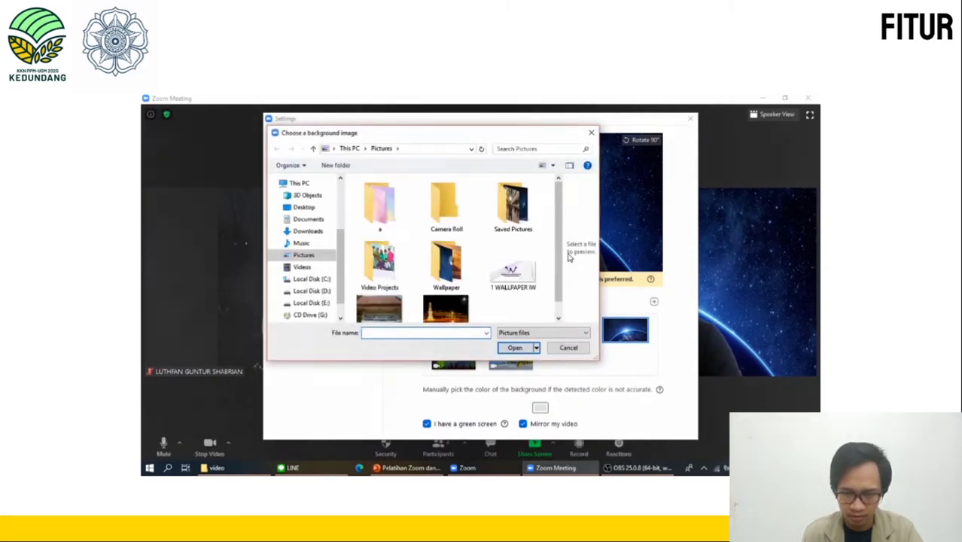
# Apply the tugu photo from Pictures as the virtual background and close Settings
pyautogui.scroll(-1, 559, 250)
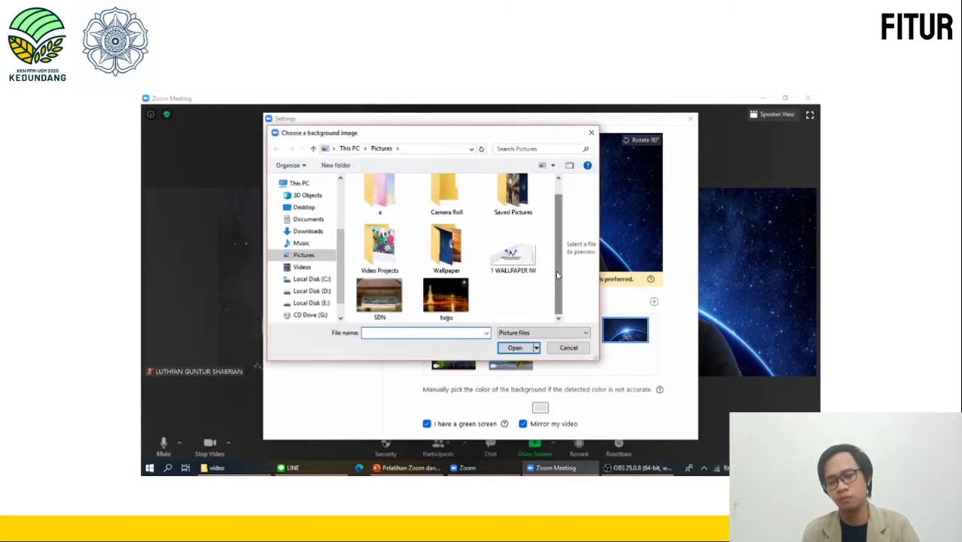
pyautogui.click(455, 303)
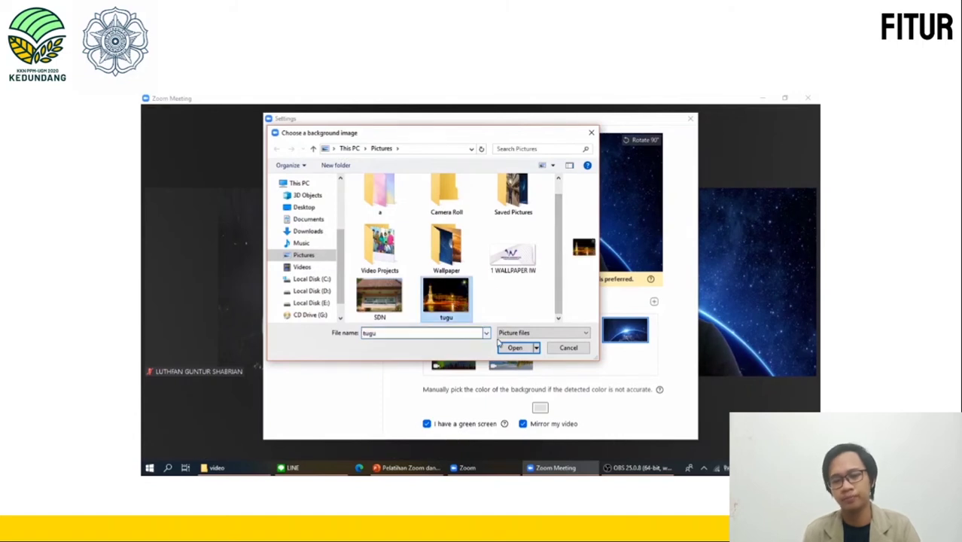
pyautogui.click(515, 348)
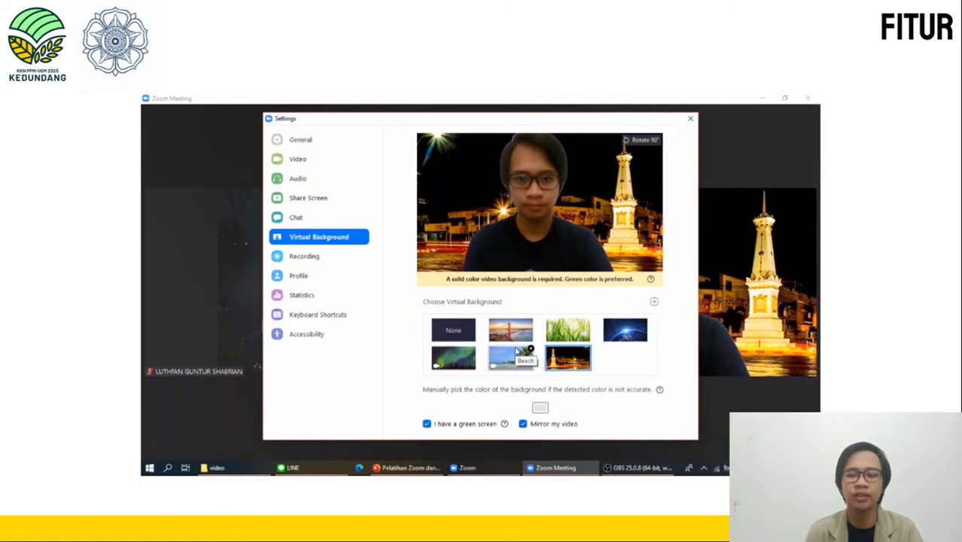
pyautogui.click(690, 118)
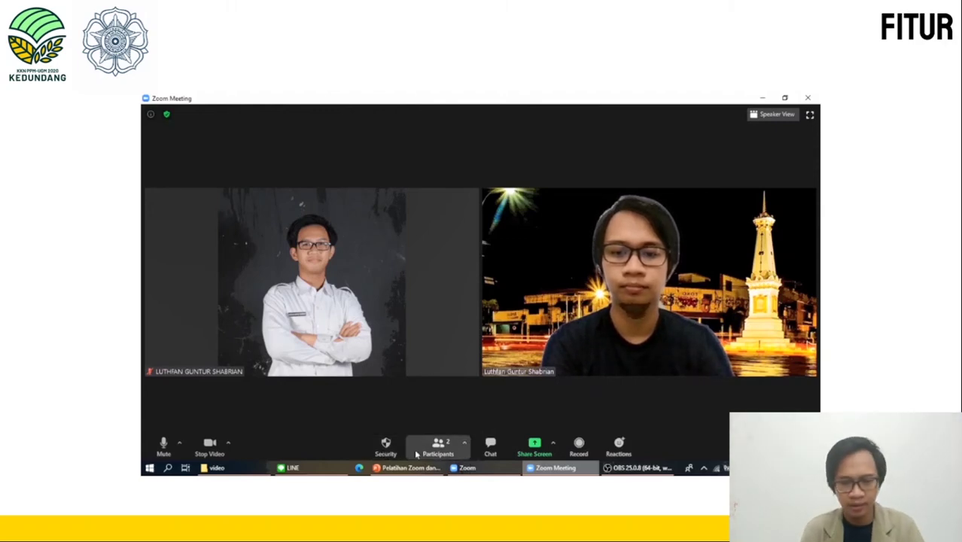
# Check the participants list, then send 'halo semua!' to everyone in the group chat
pyautogui.click(454, 450)
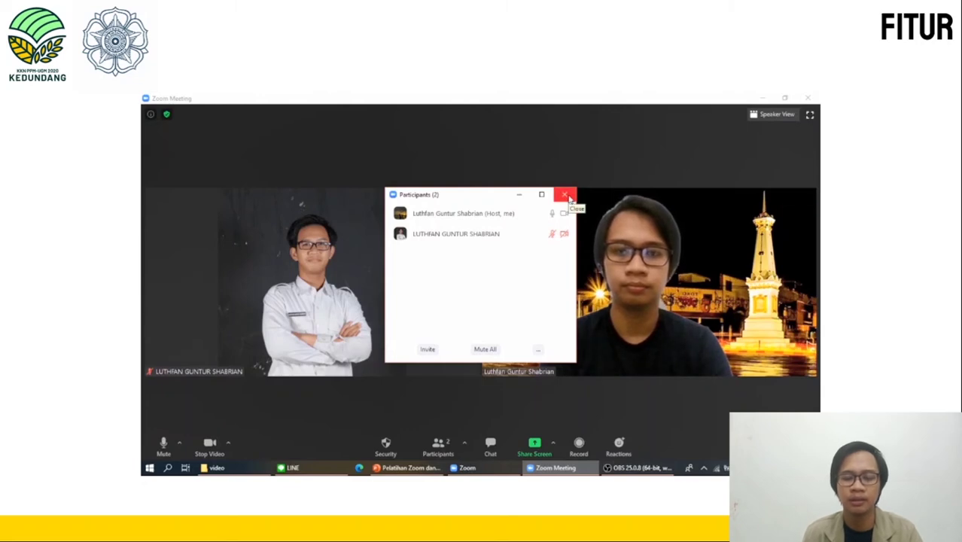
pyautogui.click(567, 196)
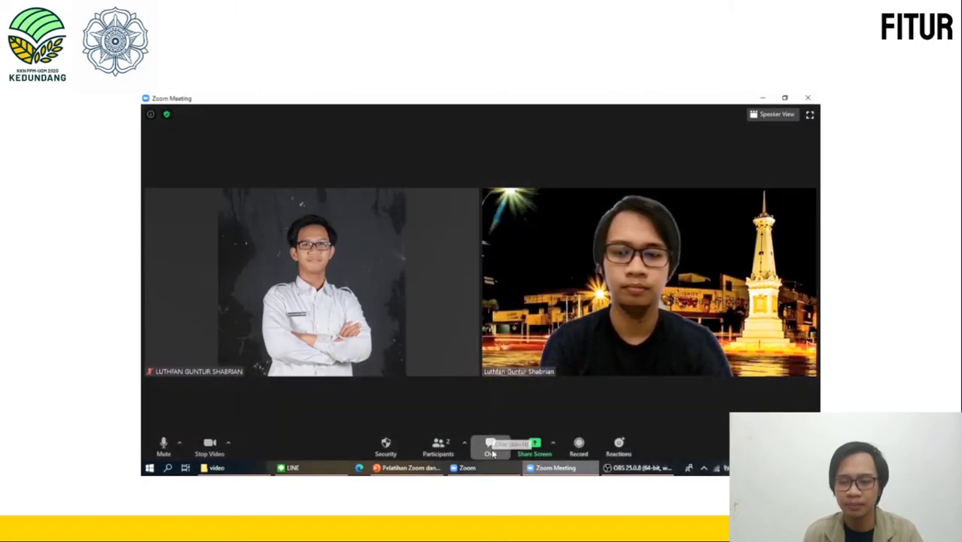
pyautogui.click(490, 444)
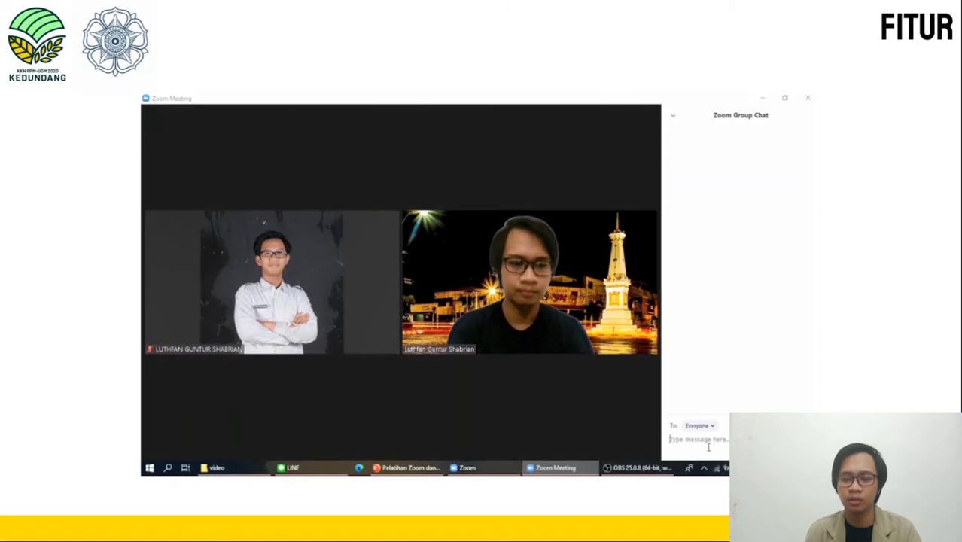
pyautogui.write('halo!')
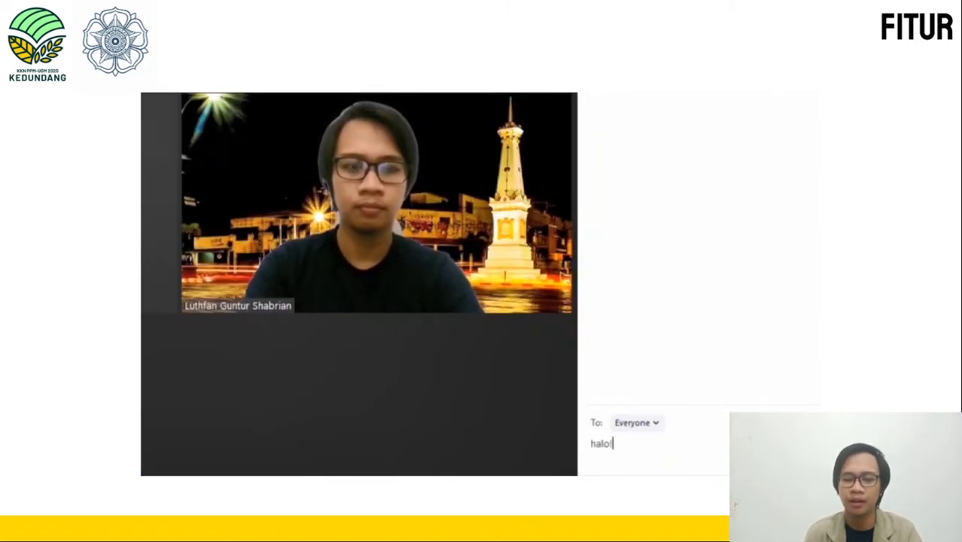
pyautogui.press('BackSpace')
pyautogui.write('semua')
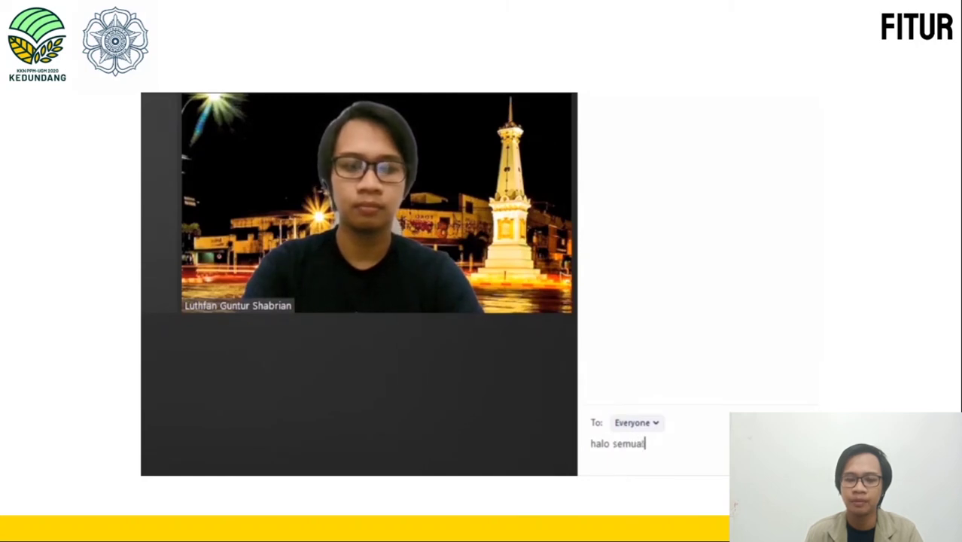
pyautogui.write('!')
pyautogui.press('Return')
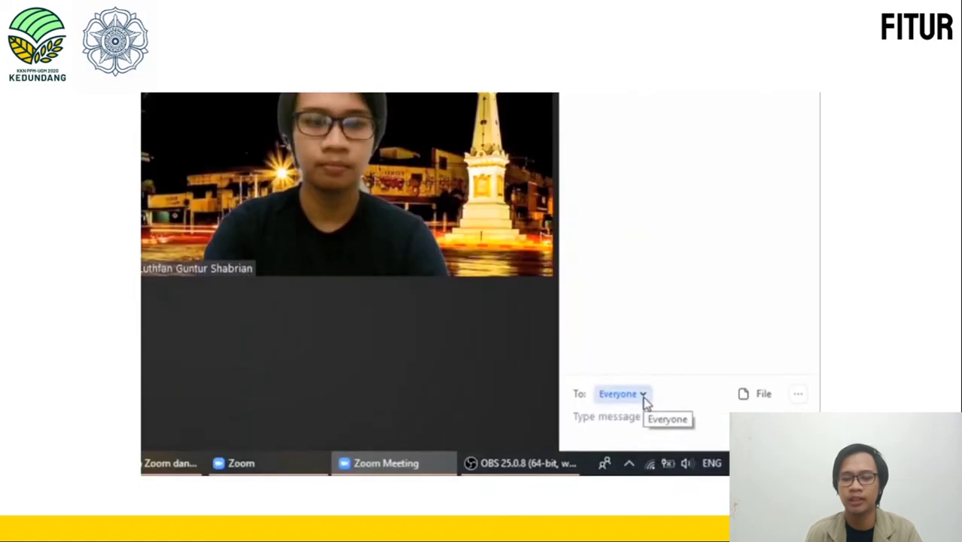
# Send 'hai' privately to the other participant and return to the meeting window
pyautogui.click(714, 427)
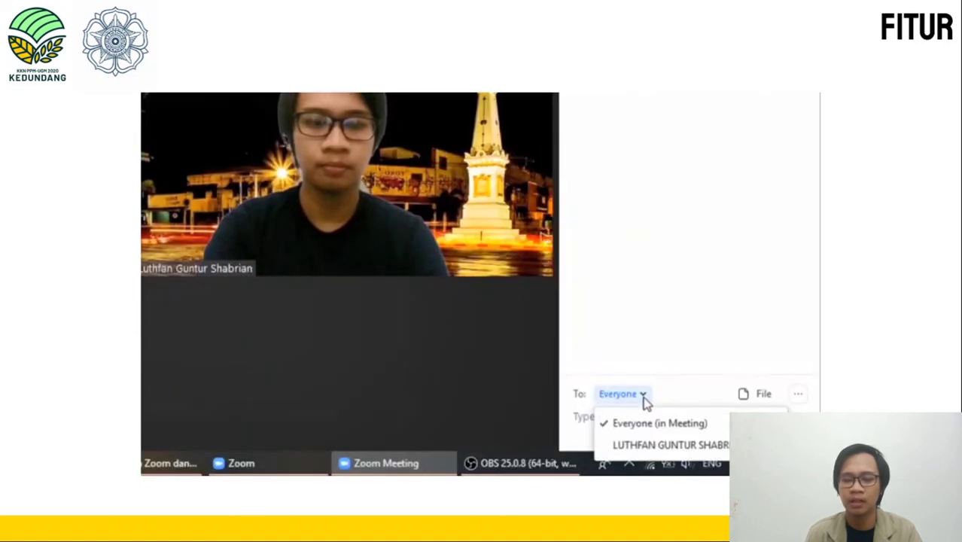
pyautogui.click(651, 443)
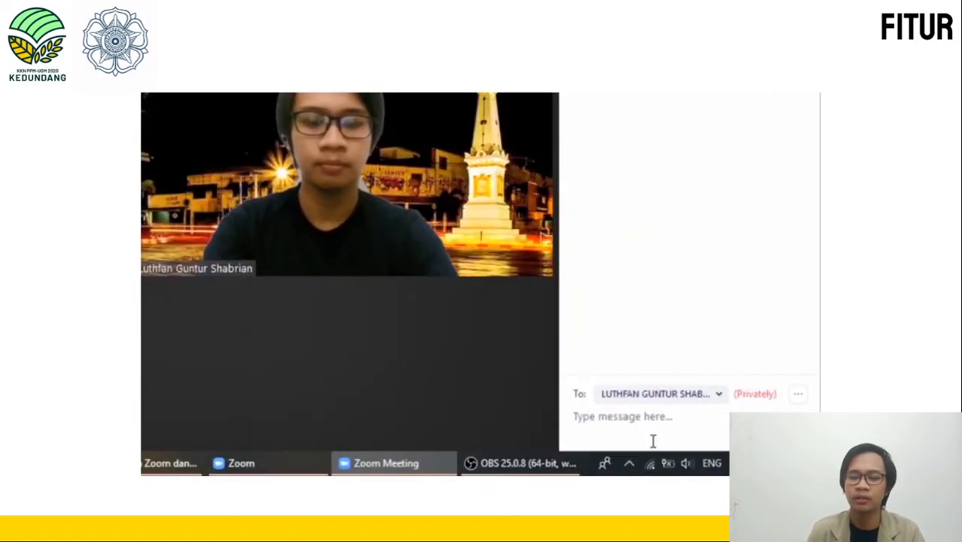
pyautogui.click(652, 441)
pyautogui.write('hai')
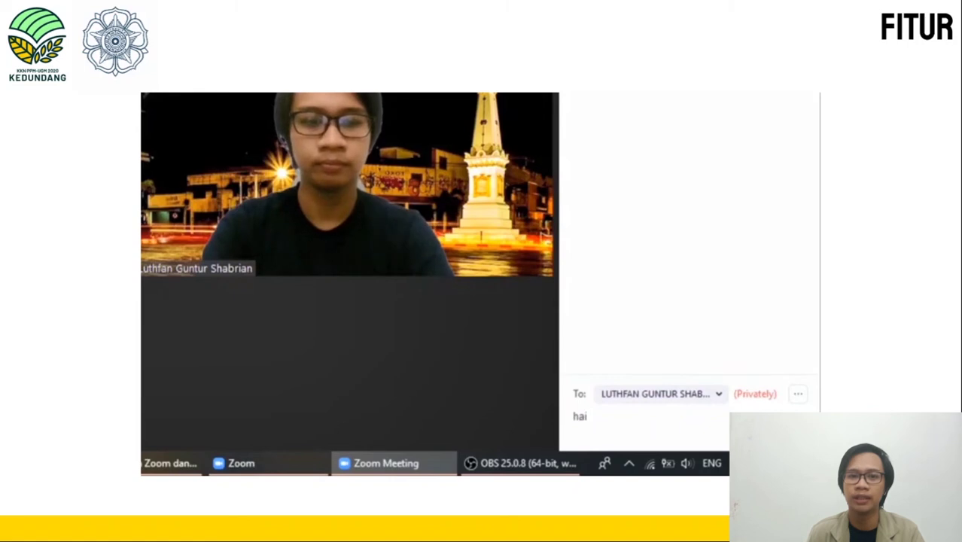
pyautogui.press('Return')
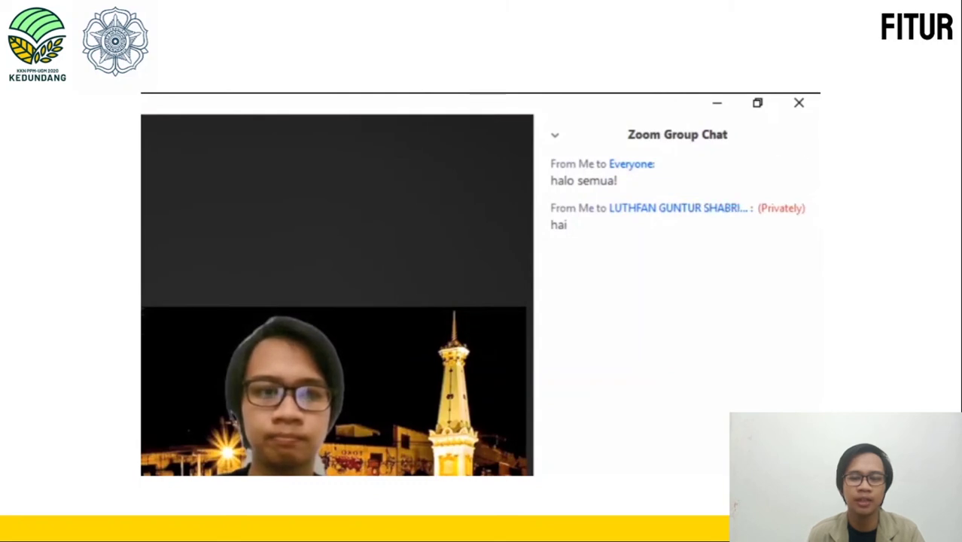
pyautogui.click(532, 242)
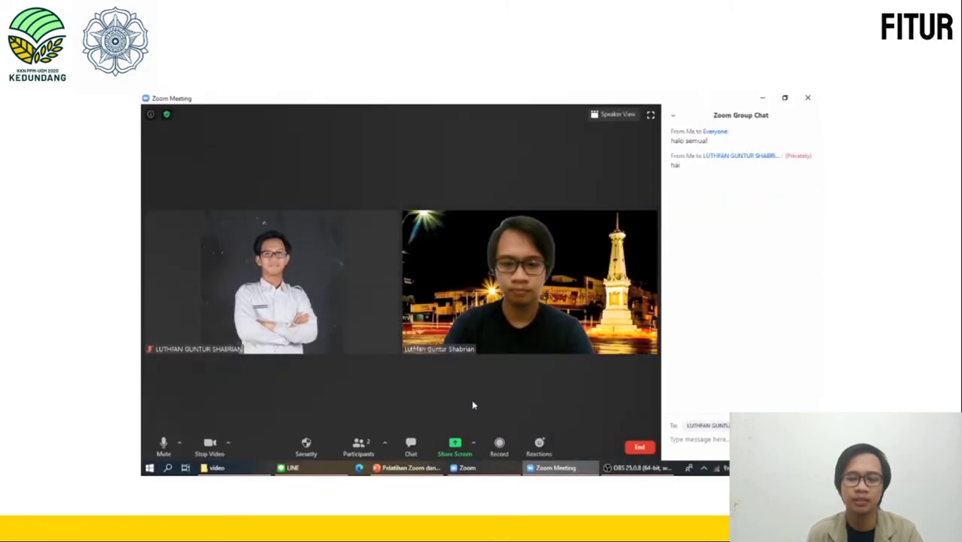
# Share the PowerPoint training presentation window with the meeting
pyautogui.click(453, 449)
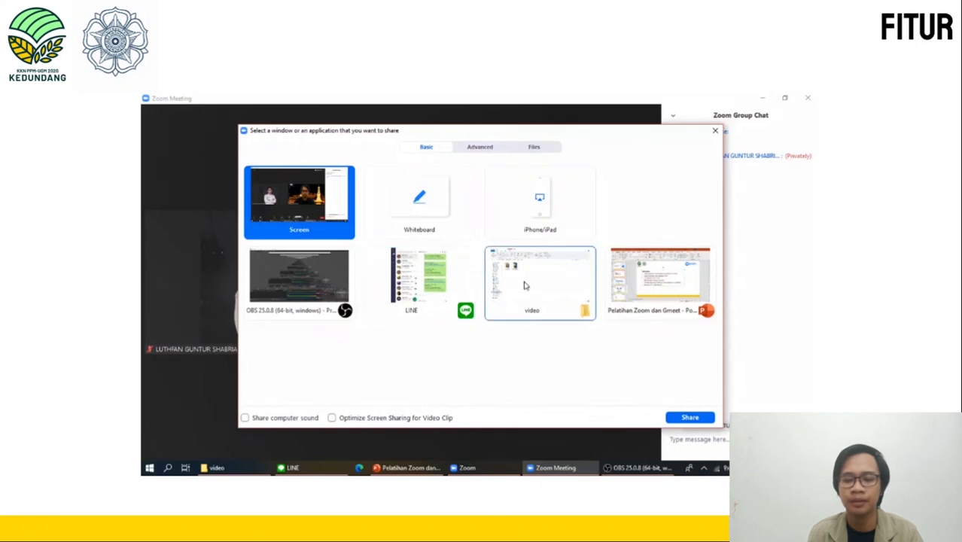
pyautogui.click(629, 291)
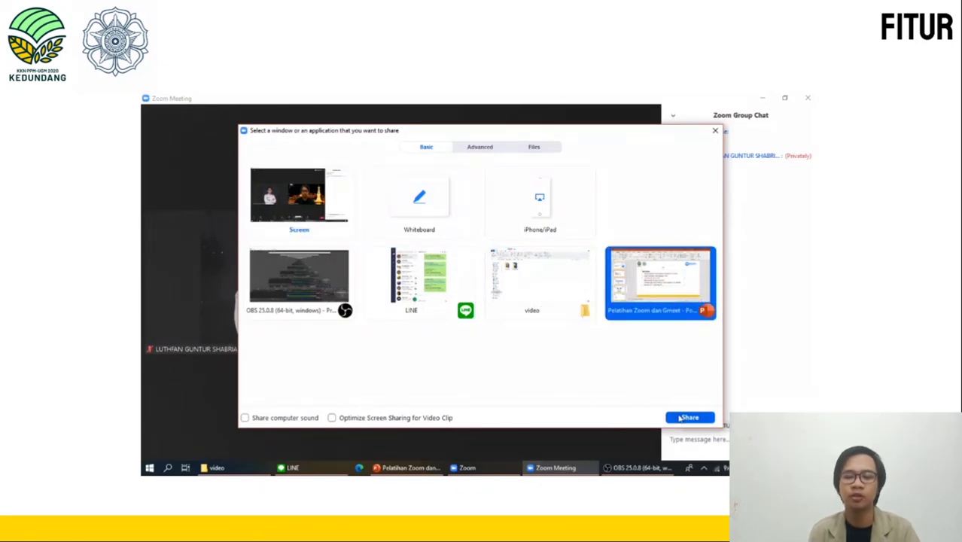
pyautogui.click(679, 418)
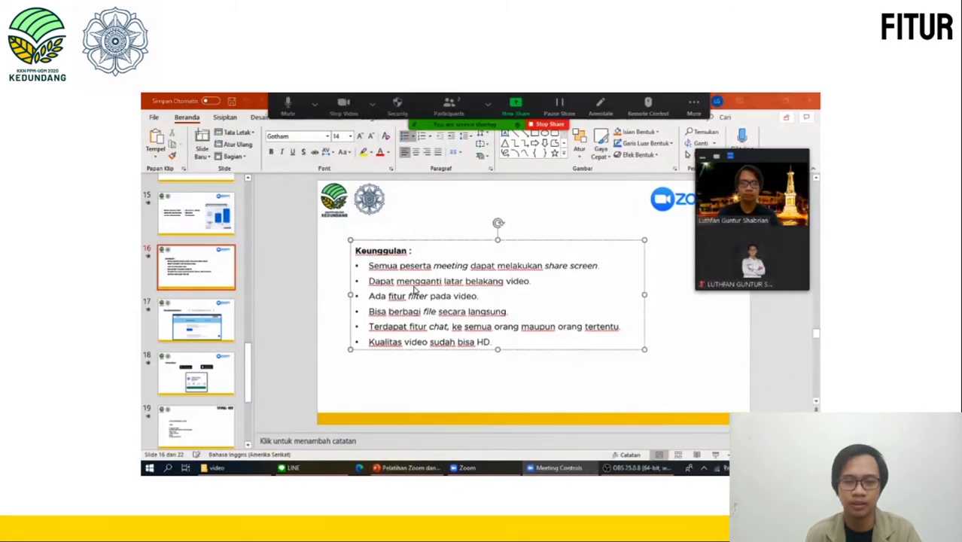
# Move the shared presentation to slide 3, then stop sharing
pyautogui.click(239, 199)
pyautogui.scroll(10, 238, 197)
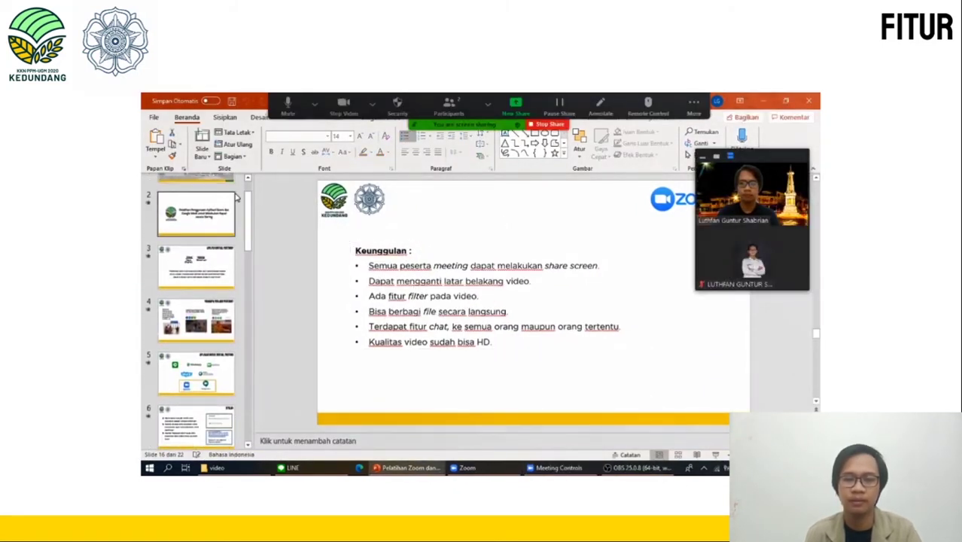
pyautogui.click(195, 178)
pyautogui.click(195, 310)
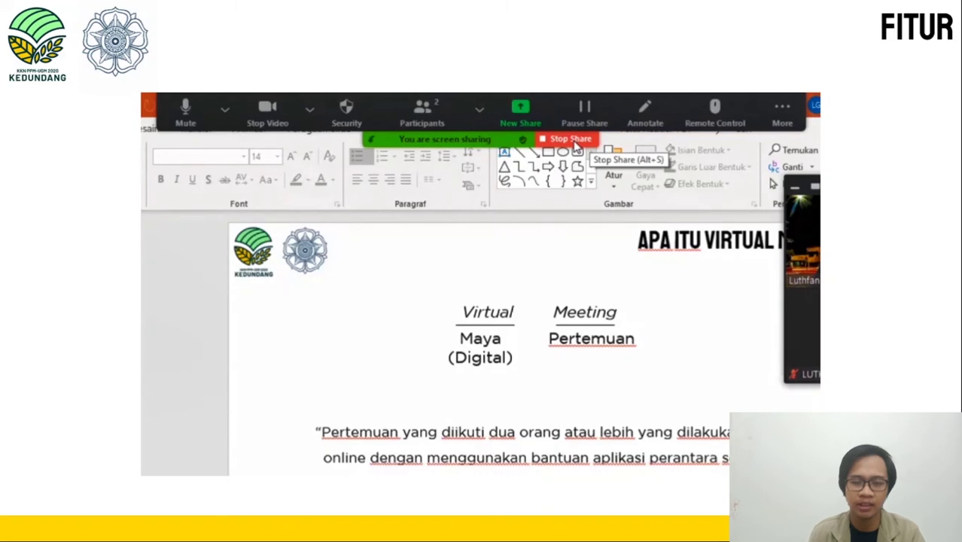
pyautogui.click(576, 143)
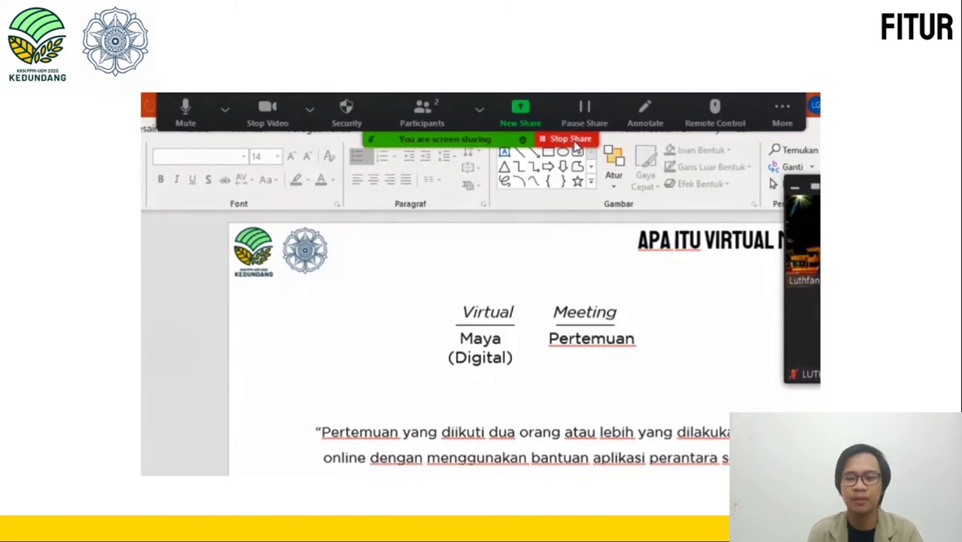
pyautogui.moveTo(614, 217)
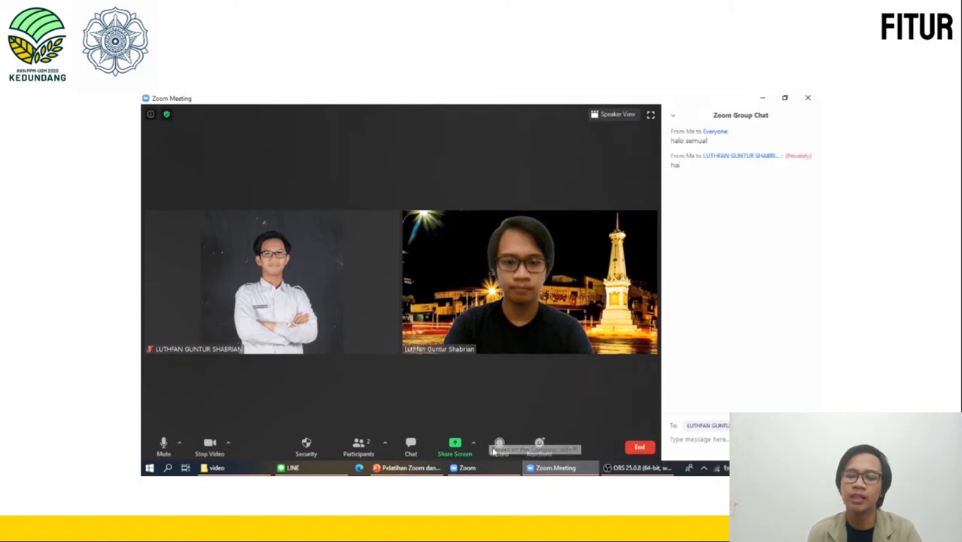
# Record the meeting, pause and resume the recording, then stop it
pyautogui.click(504, 456)
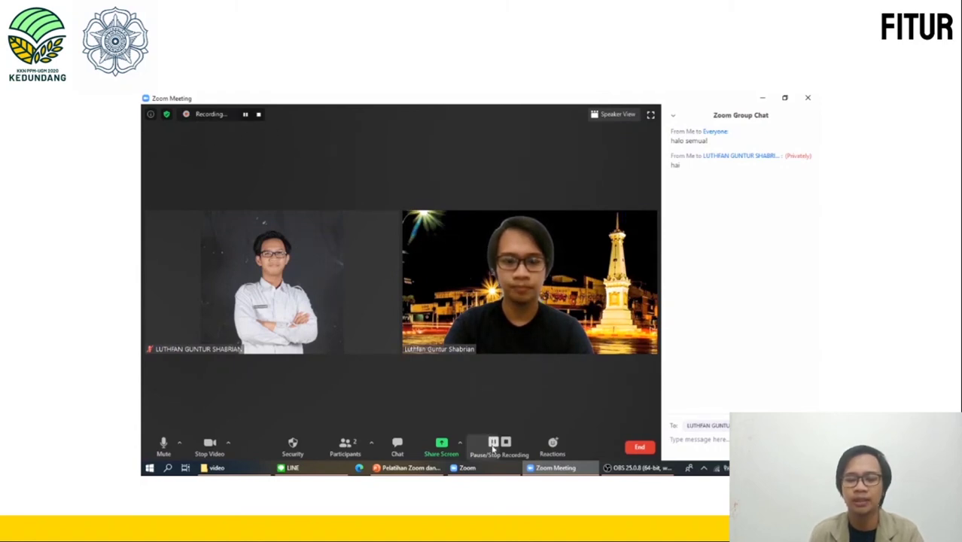
pyautogui.click(493, 442)
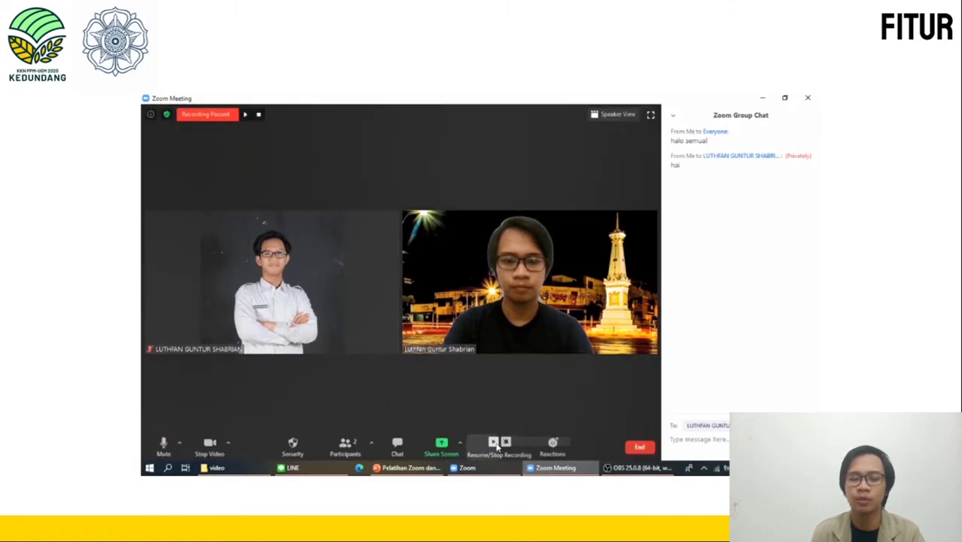
pyautogui.click(494, 442)
pyautogui.click(508, 445)
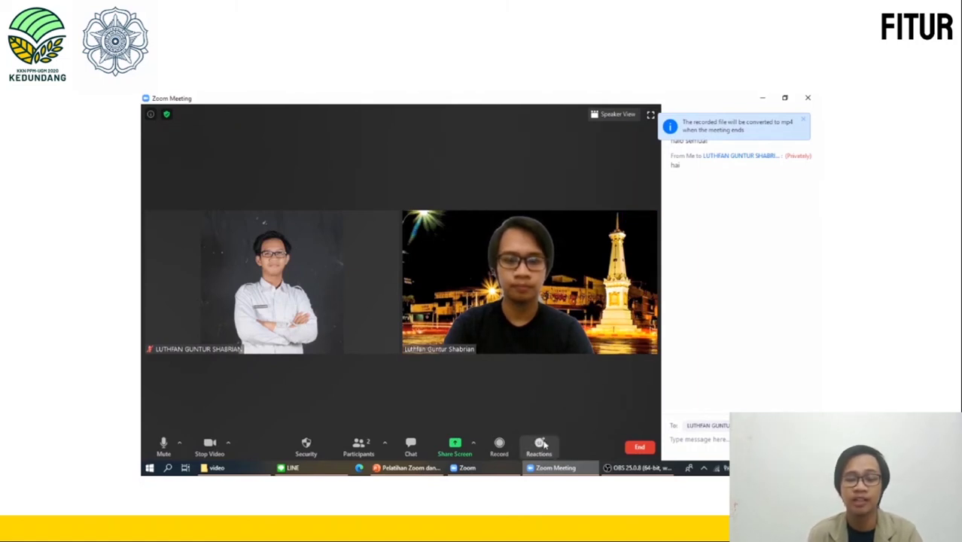
# React with a clap and then a thumbs-up, and bring up the End meeting options
pyautogui.click(542, 446)
pyautogui.click(529, 418)
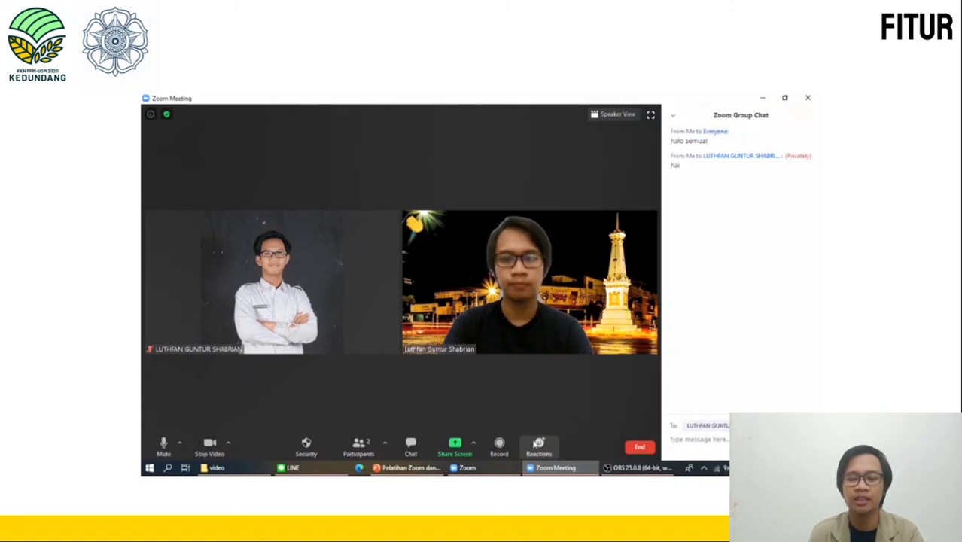
pyautogui.click(538, 444)
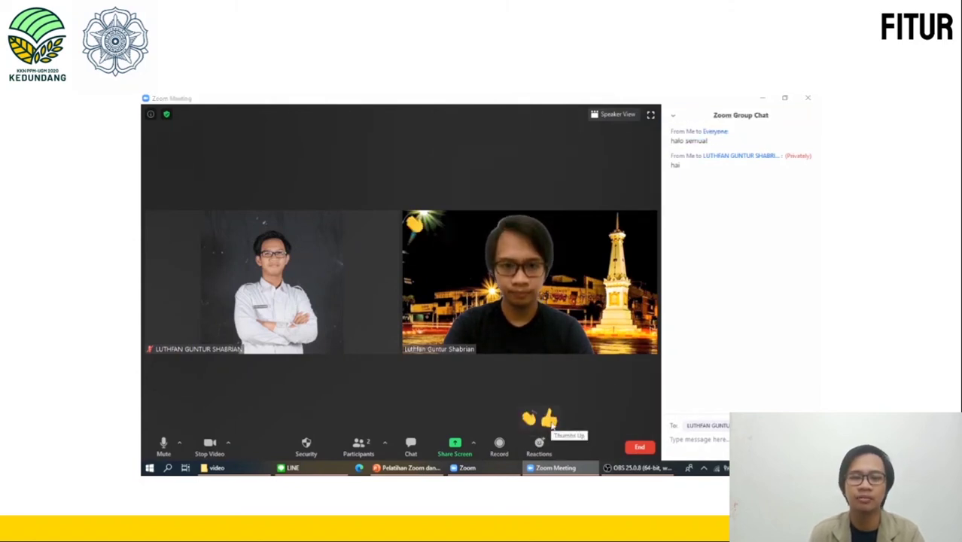
pyautogui.click(549, 419)
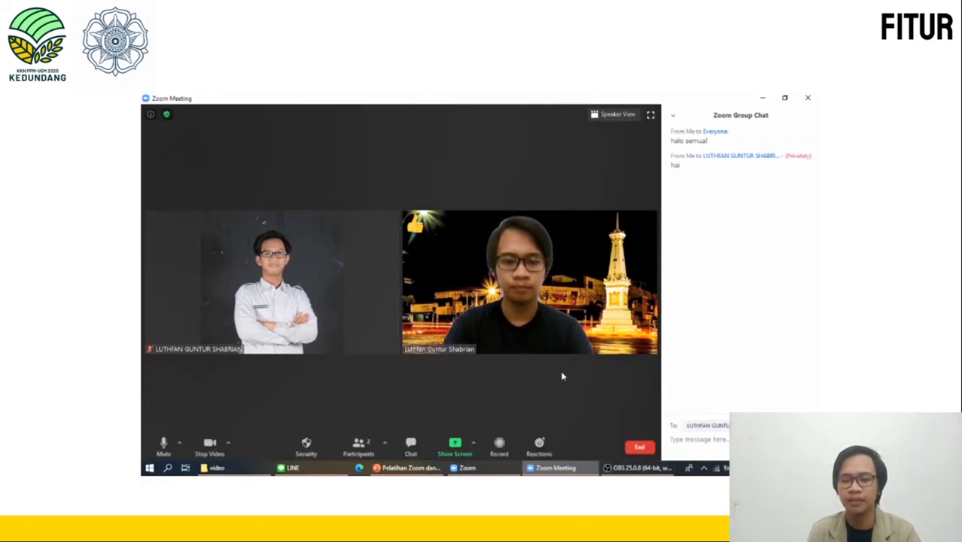
pyautogui.click(639, 449)
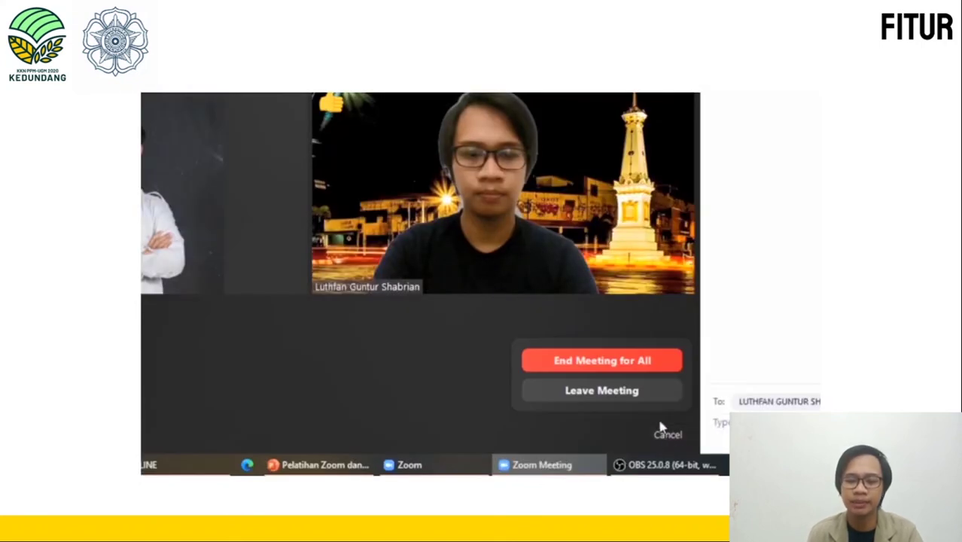